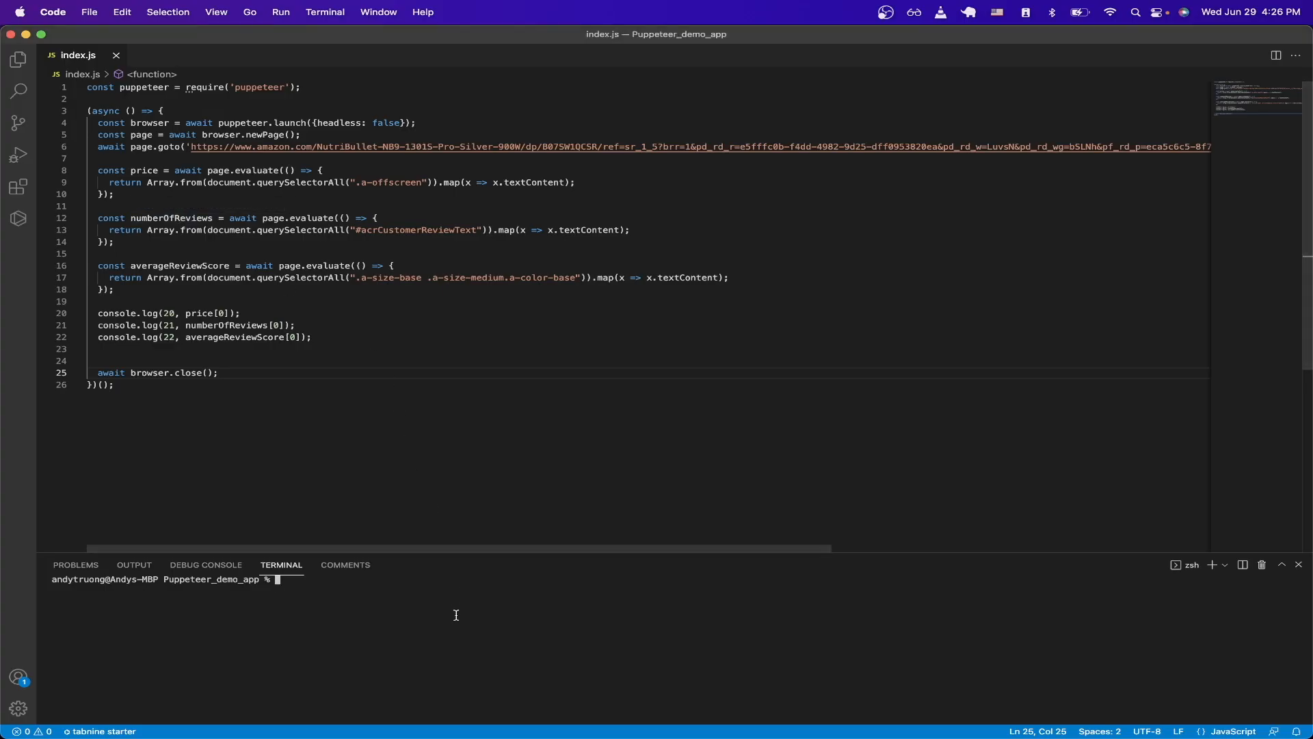
Run node index.js so the Amazon scraper prints the blender's price, rating count and score
key("Return")
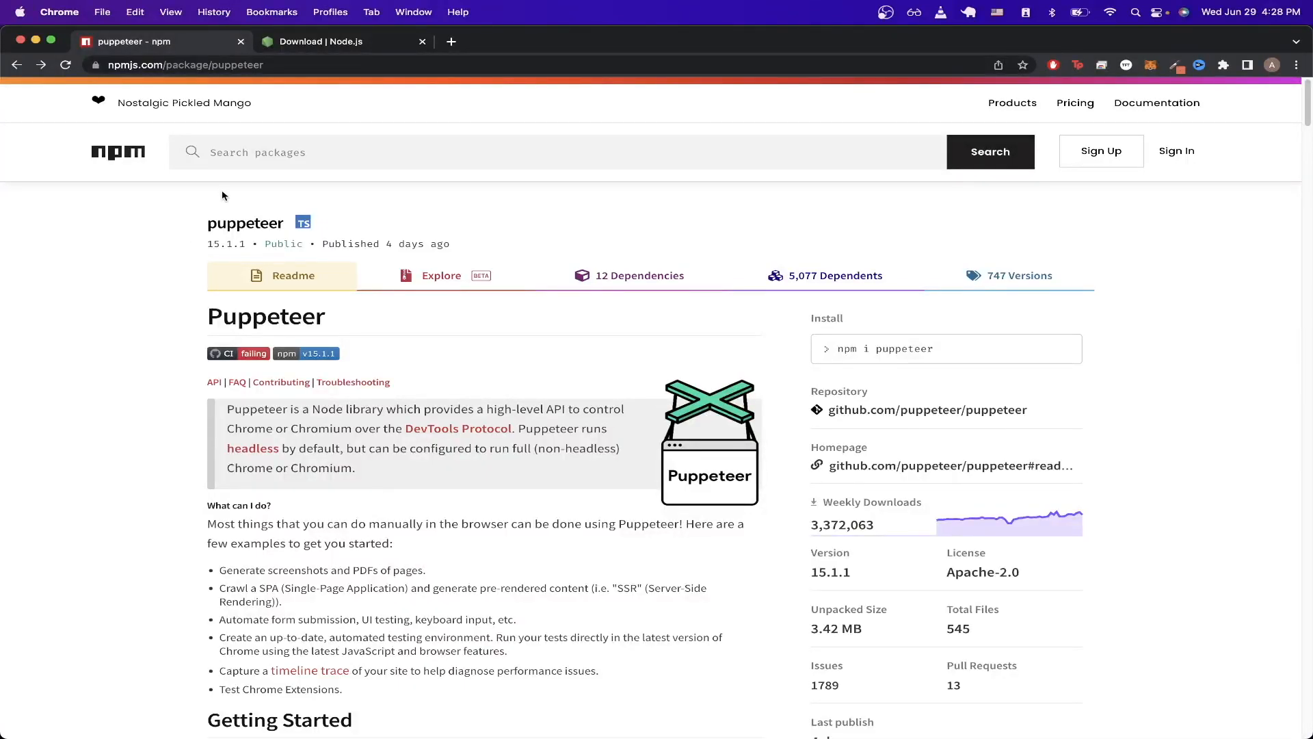
View the Node.js downloads page, then return to the empty puppeteer_example_app project
left_click(308, 46)
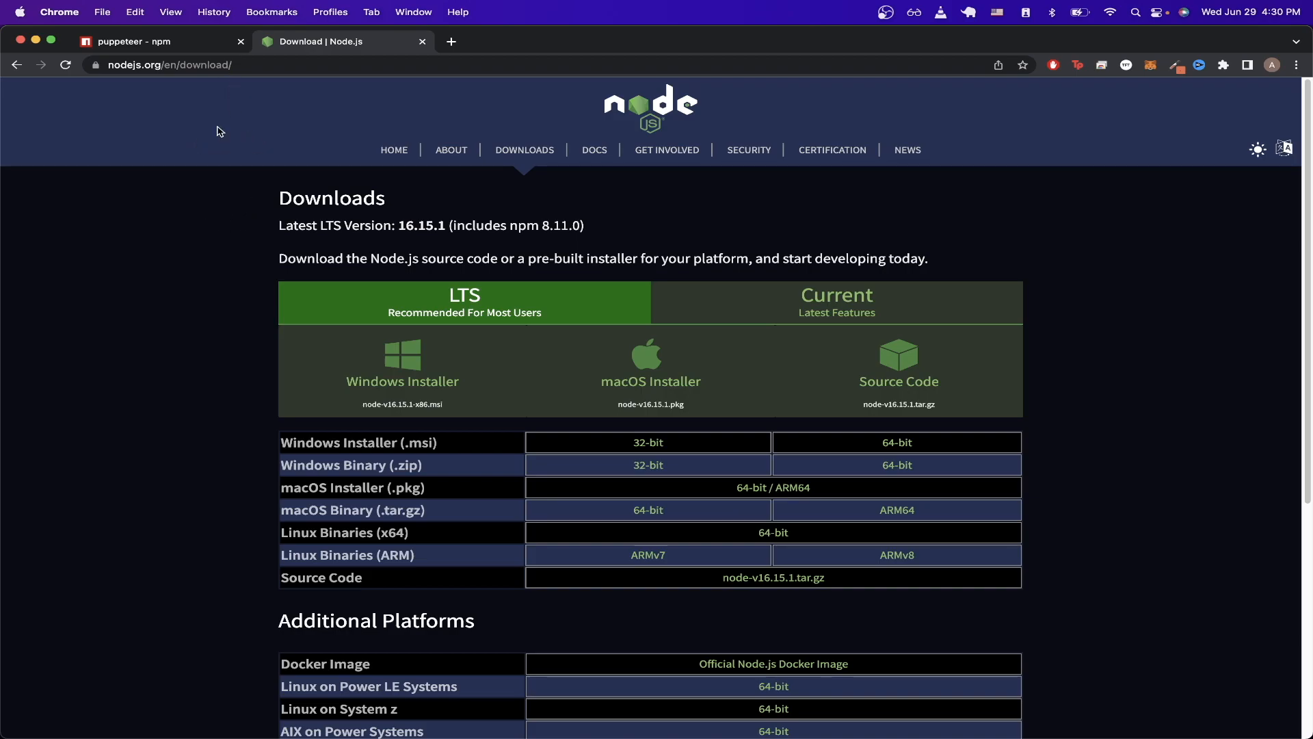
key("super+Tab")
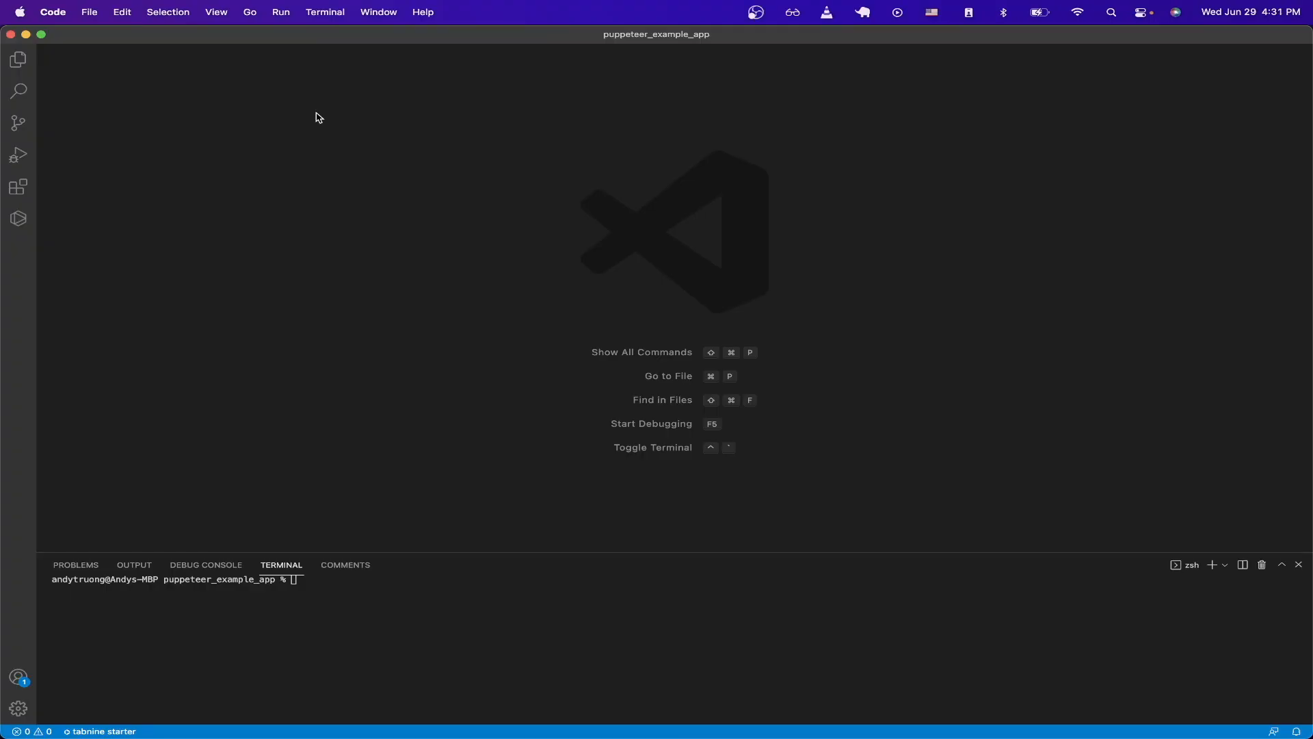
Create a default package.json with npm init -y and show the project files
left_click(456, 634)
type("n")
type("pm init -")
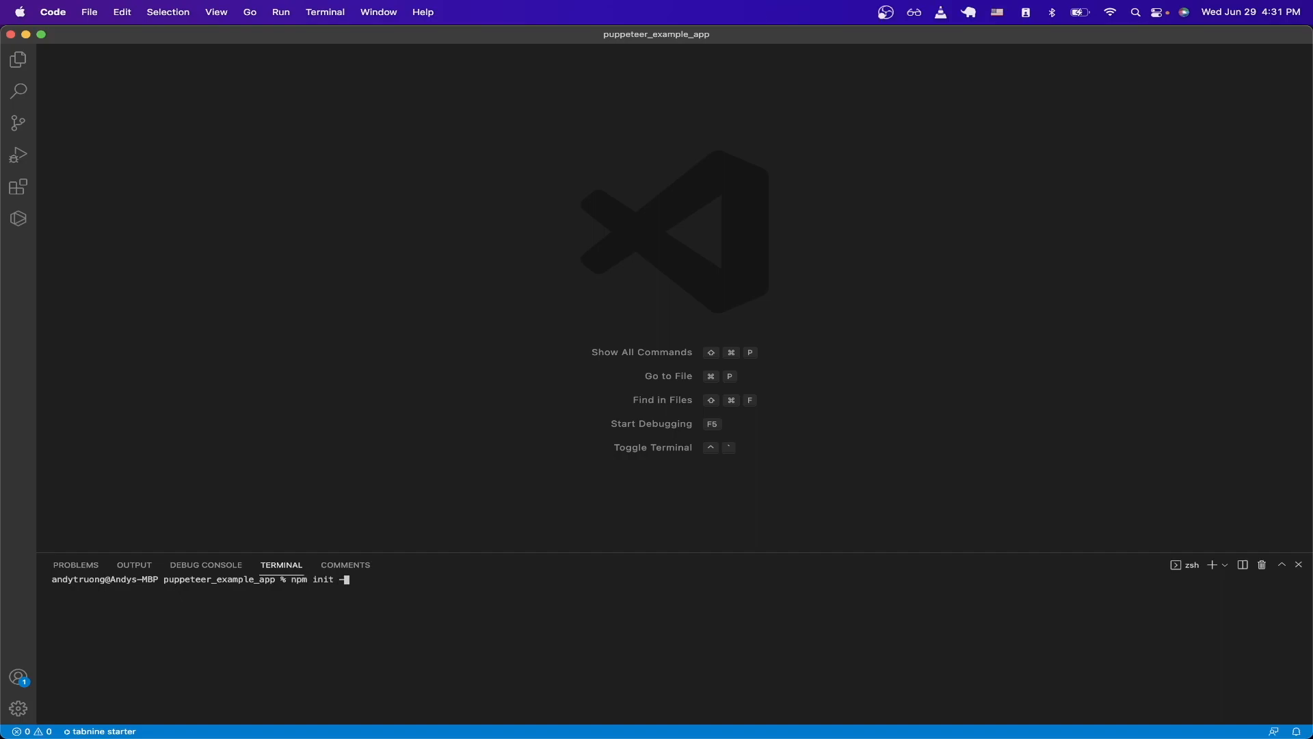
type("y")
key("Return")
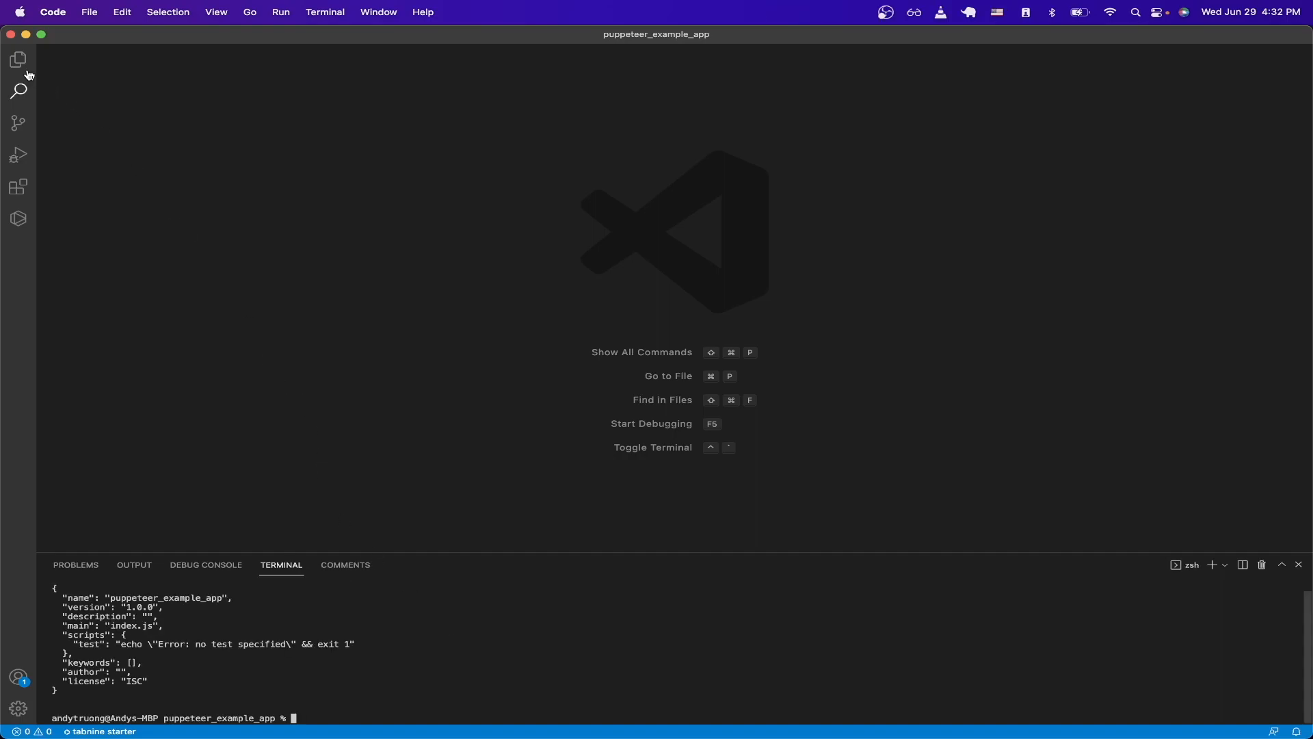
left_click(21, 64)
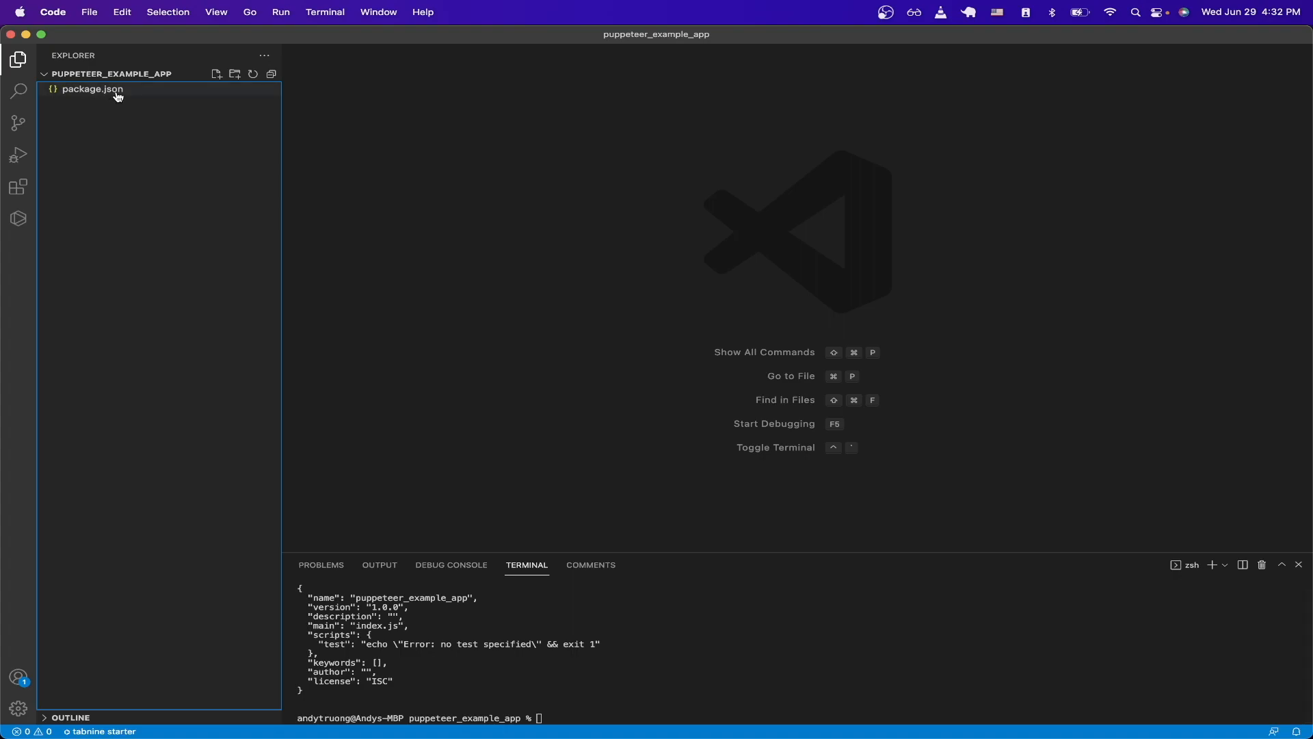
key("super+k")
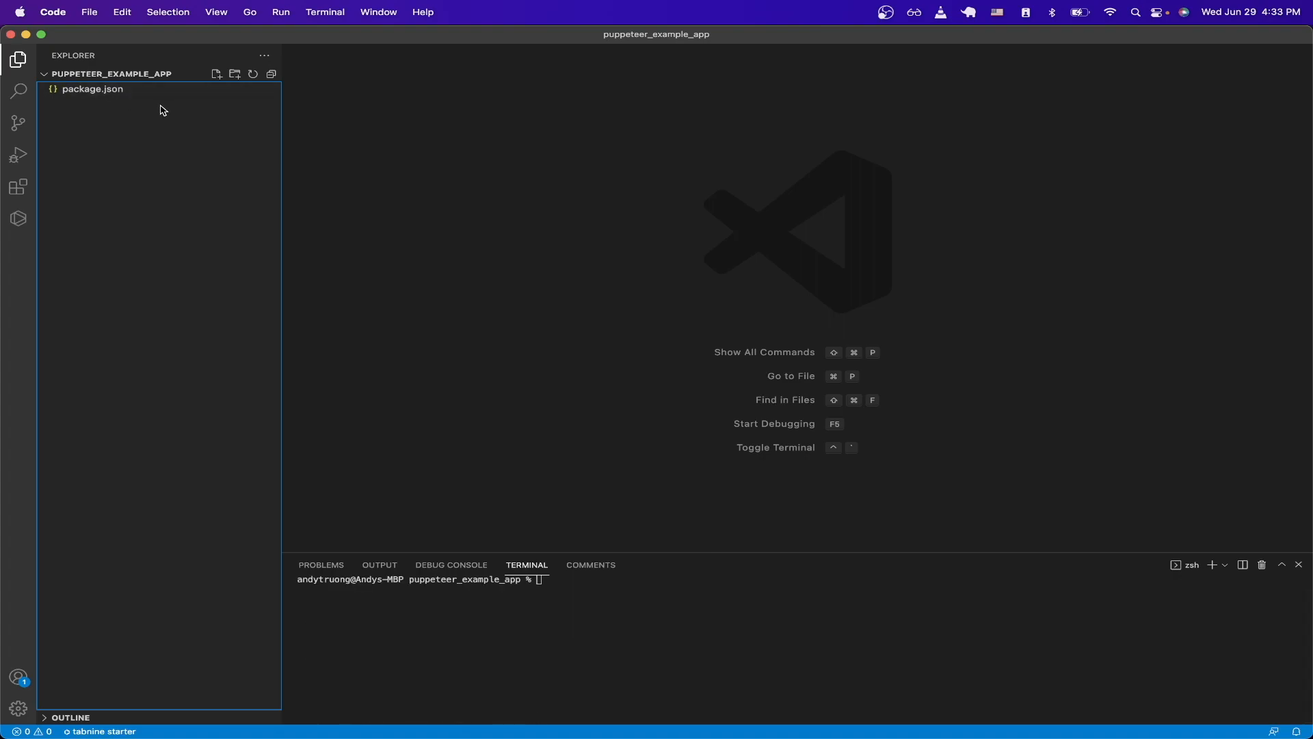
Install Puppeteer with npm i puppeteer, adding node_modules and package-lock.json
left_click(587, 636)
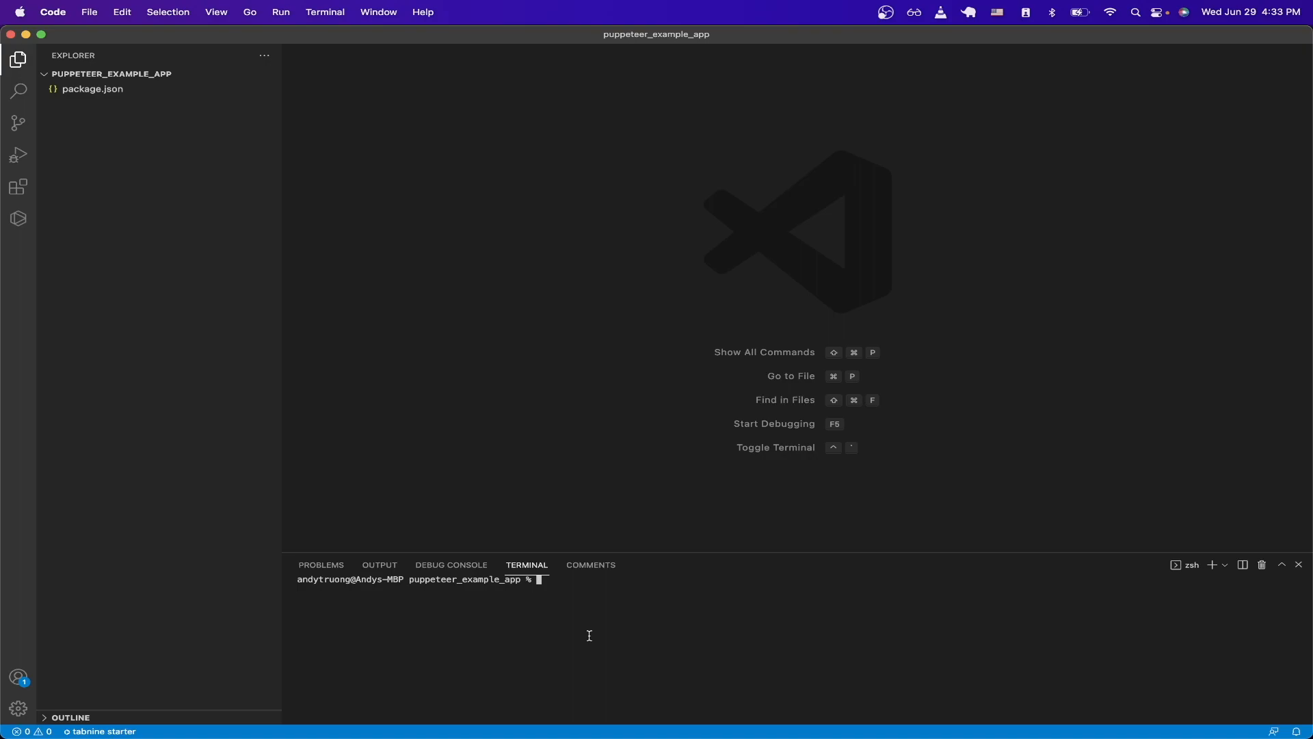
type("npm i puppeteer")
key("Return")
type("21")
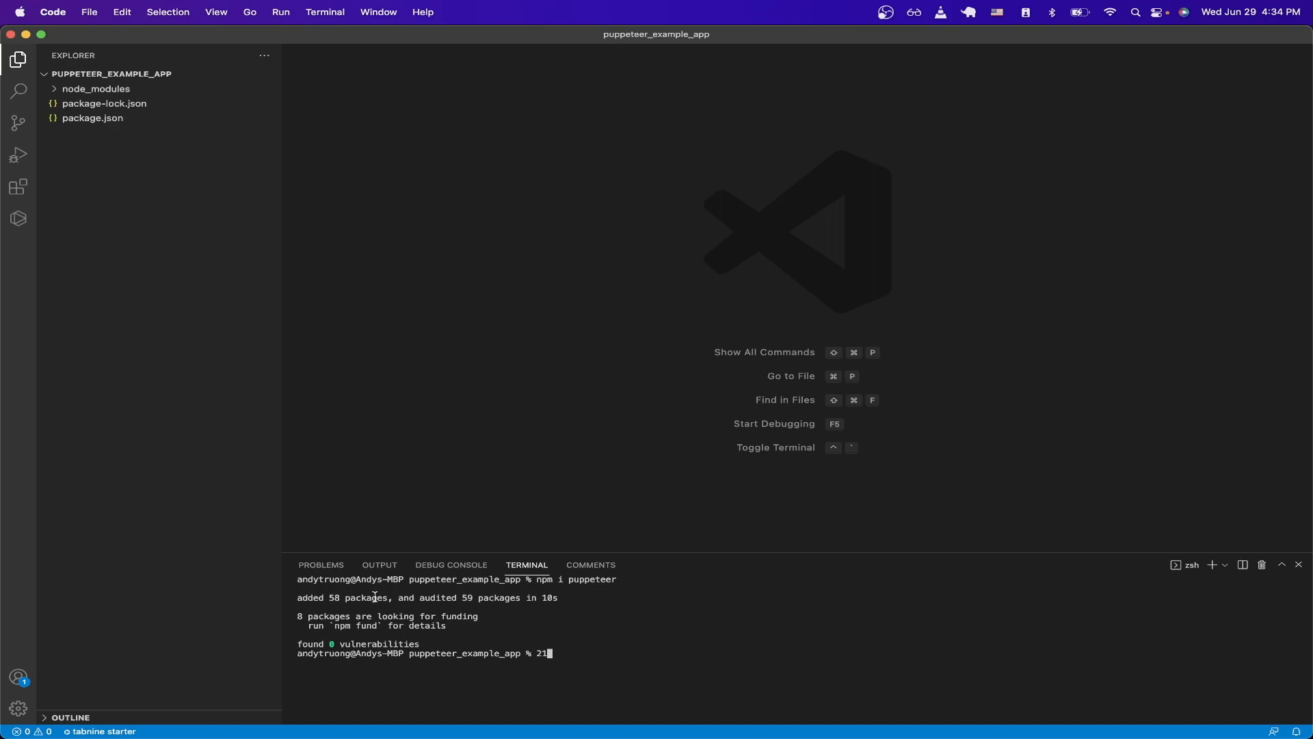
key("BackSpace")
key("BackSpace")
Create index.js holding the npm page's example.com screenshot code and save it
left_click(218, 76)
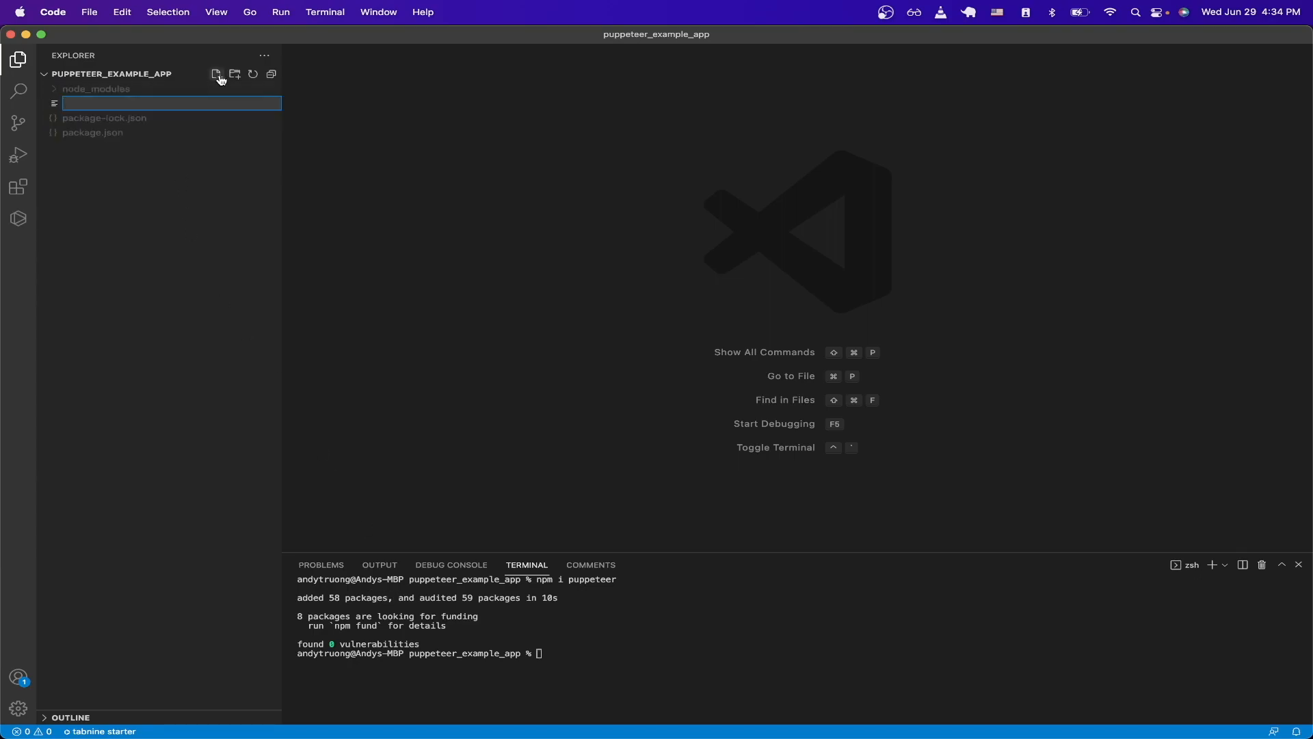
type("index.js")
key("Return")
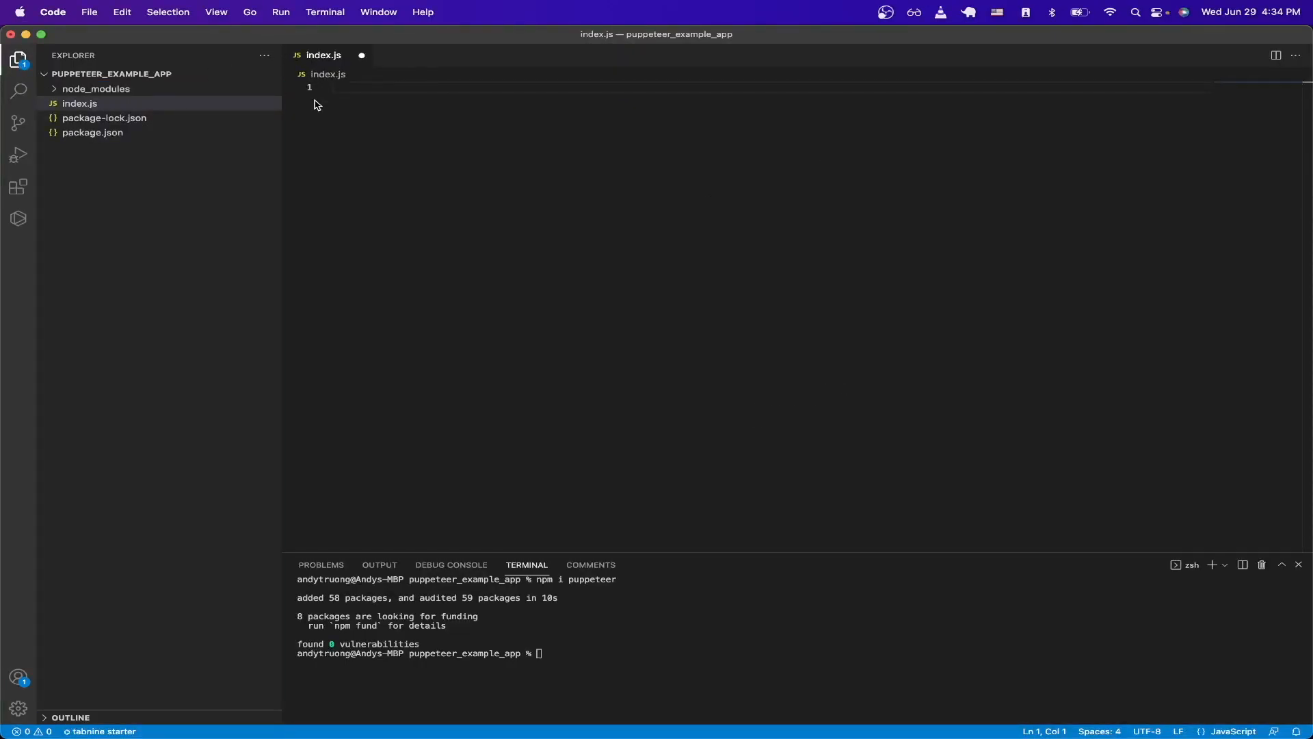
key("super+Tab")
scroll(468, 310, "down", 3)
scroll(466, 310, "down", 10)
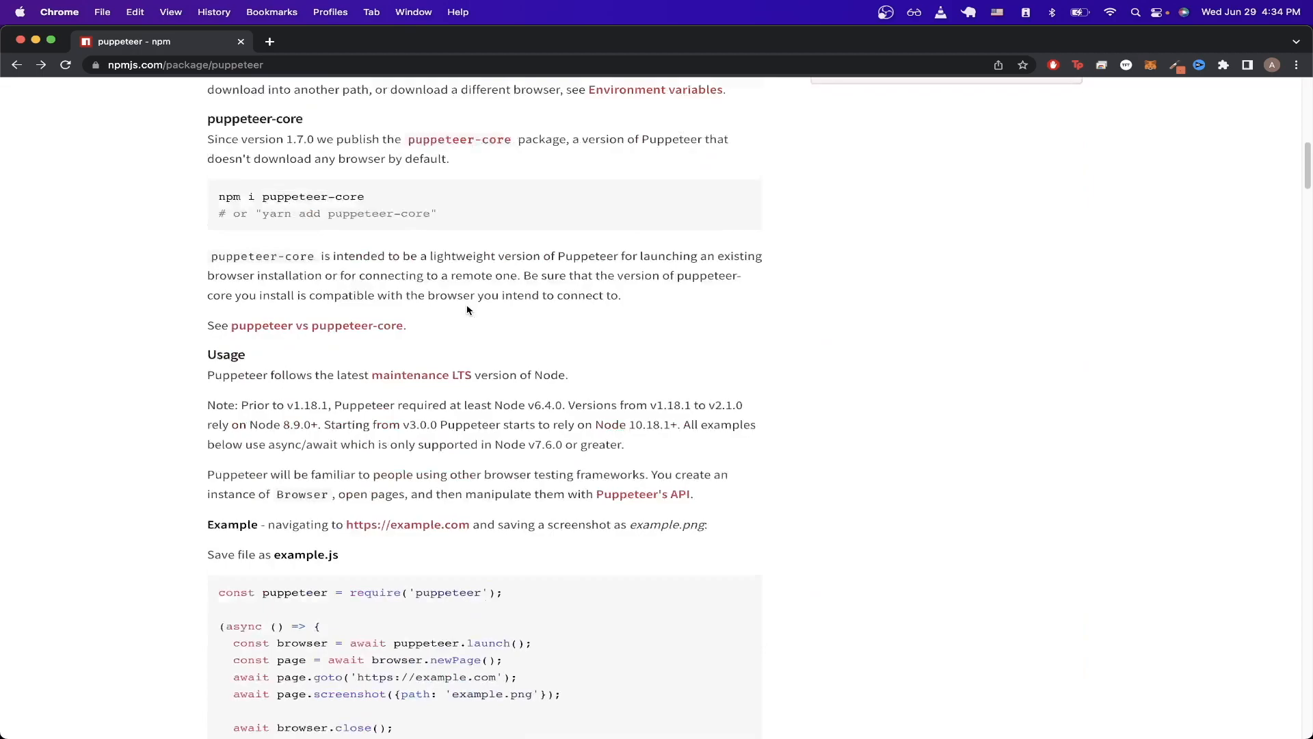
scroll(467, 310, "down", 3)
left_click_drag(275, 509, 229, 366)
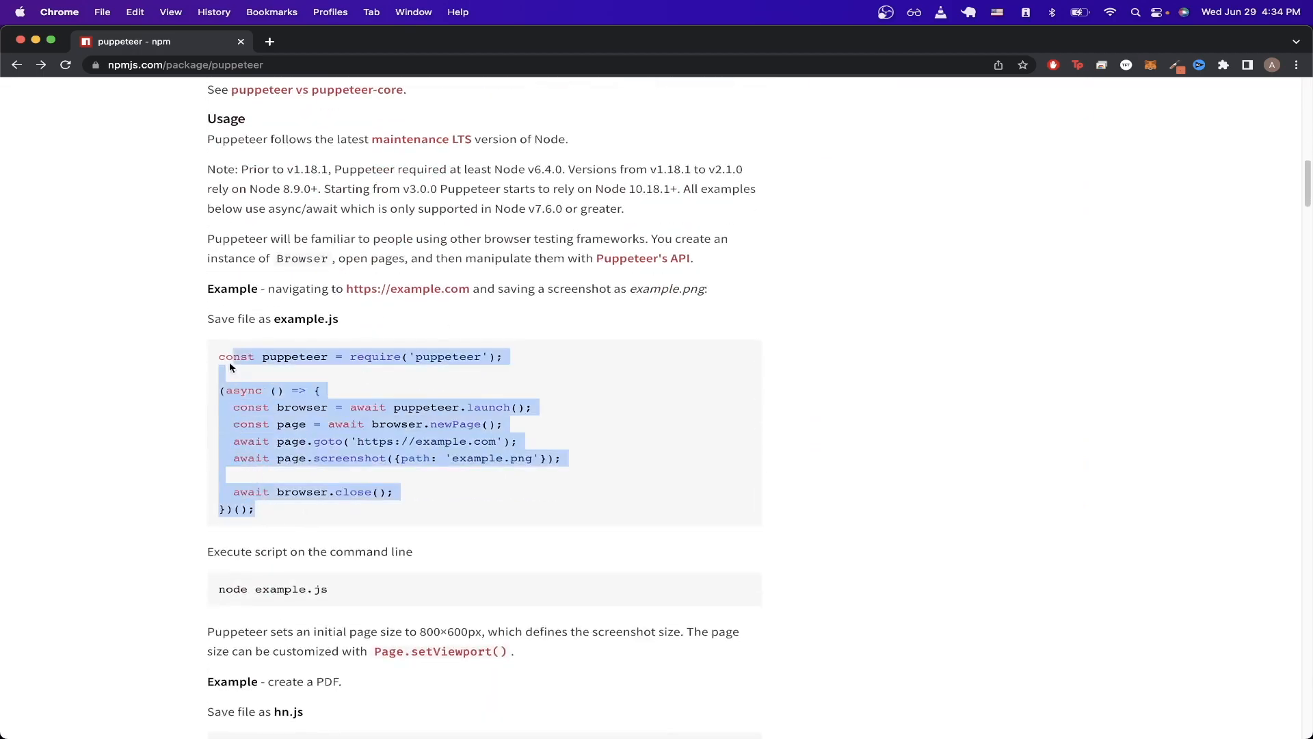
key("super+c")
key("super+Tab")
key("super+v")
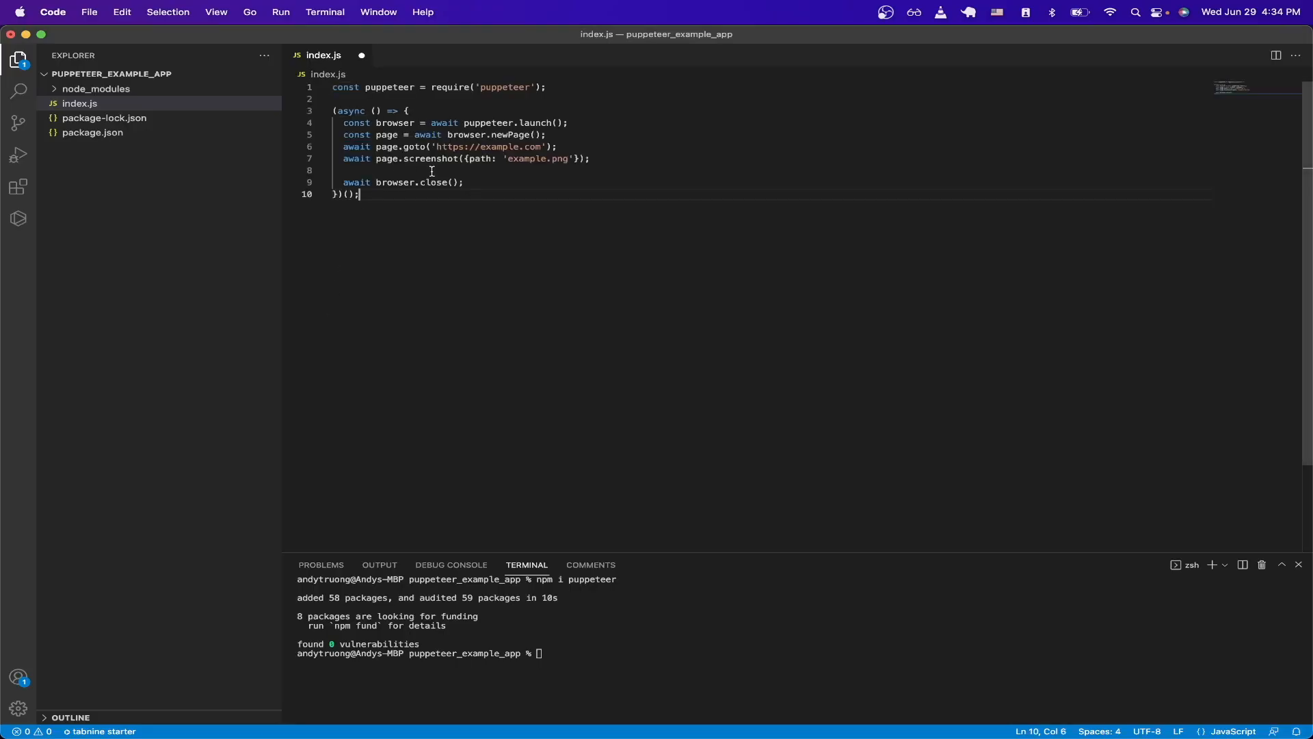
key("super+s")
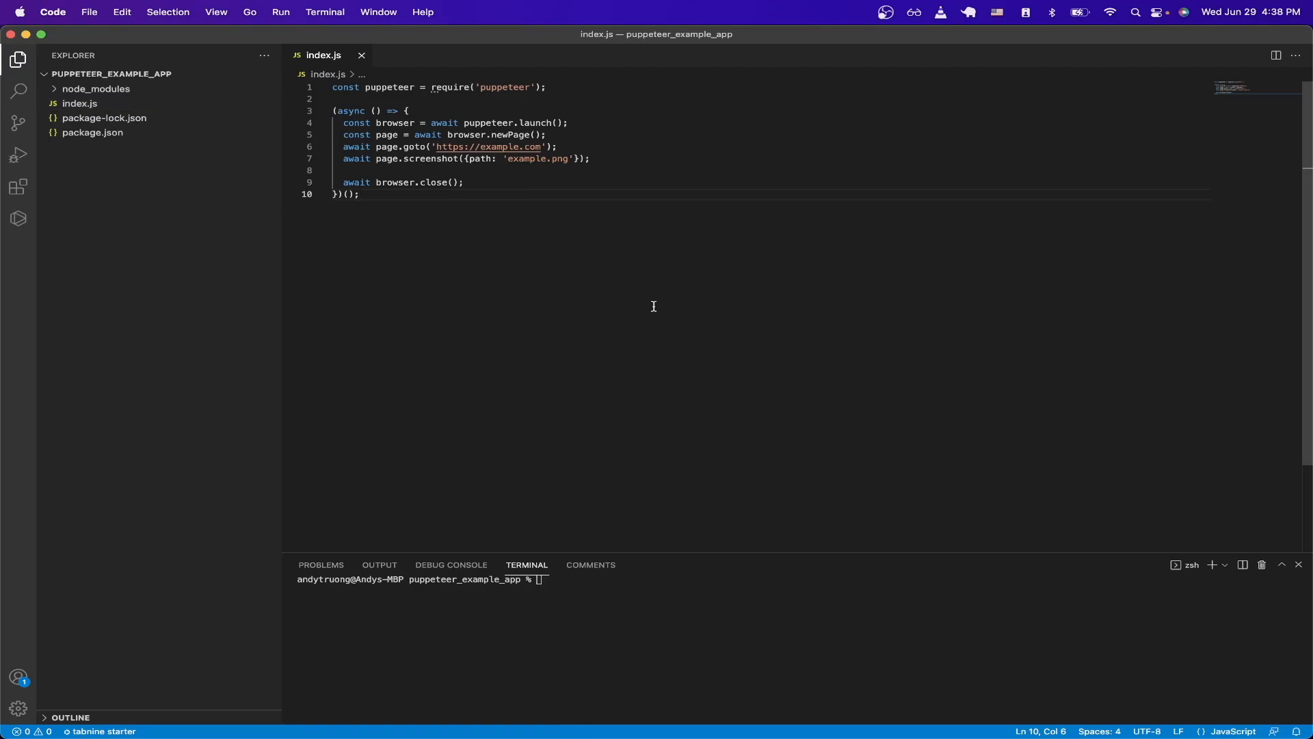
Run node index.js and view the generated example.png of the Example Domain page
left_click(663, 609)
type("nod")
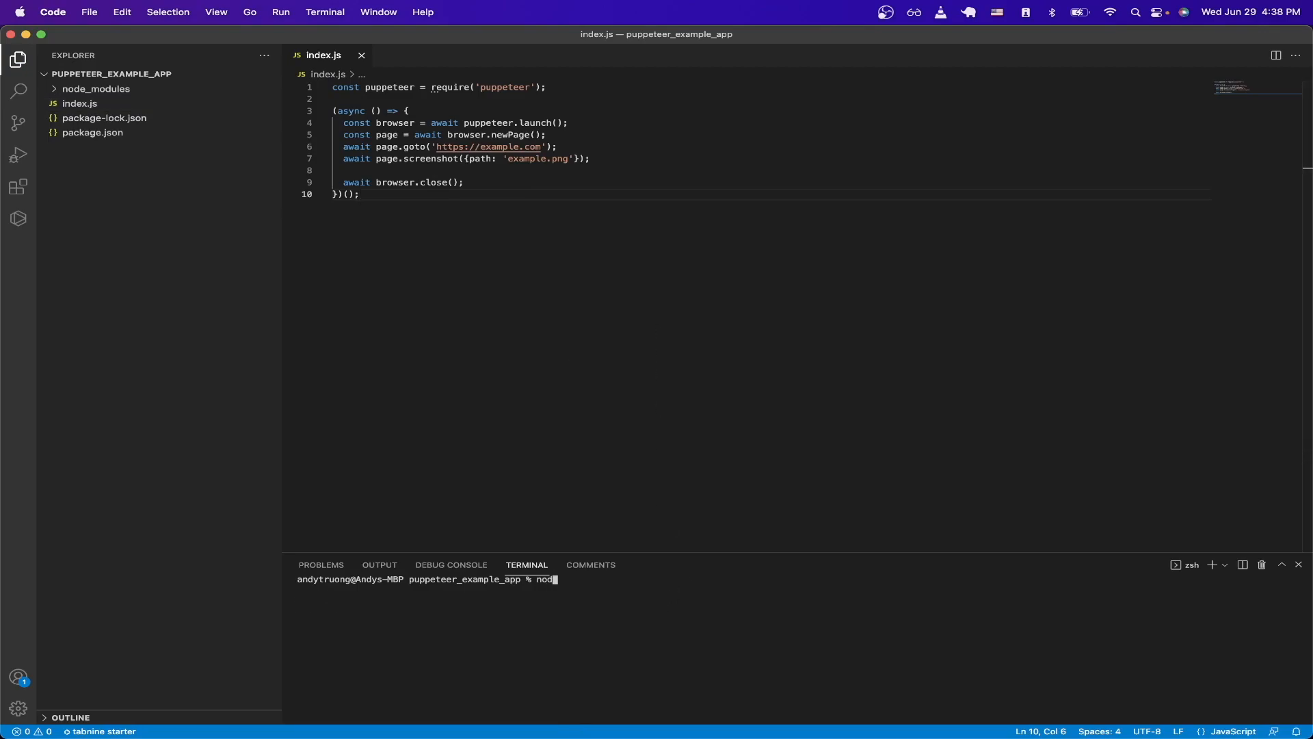
type("e ind")
key("Tab")
key("Return")
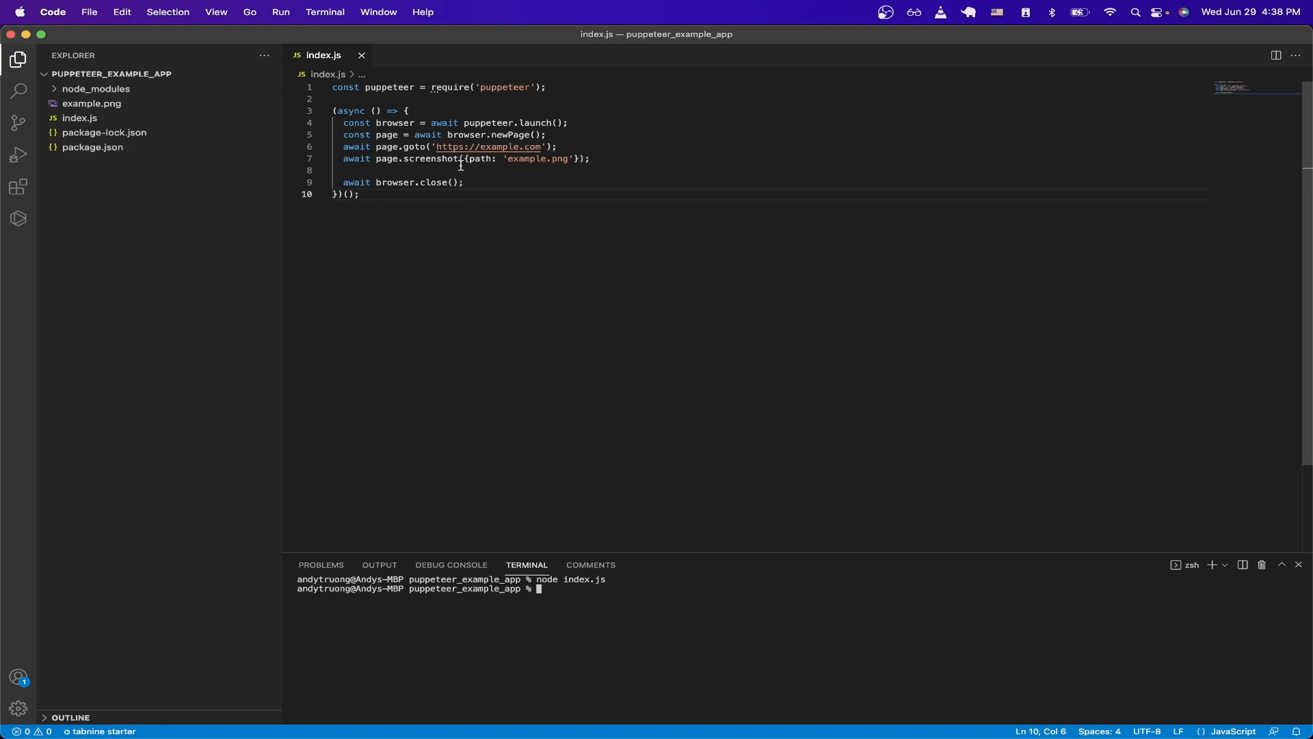
mouse_move(159, 256)
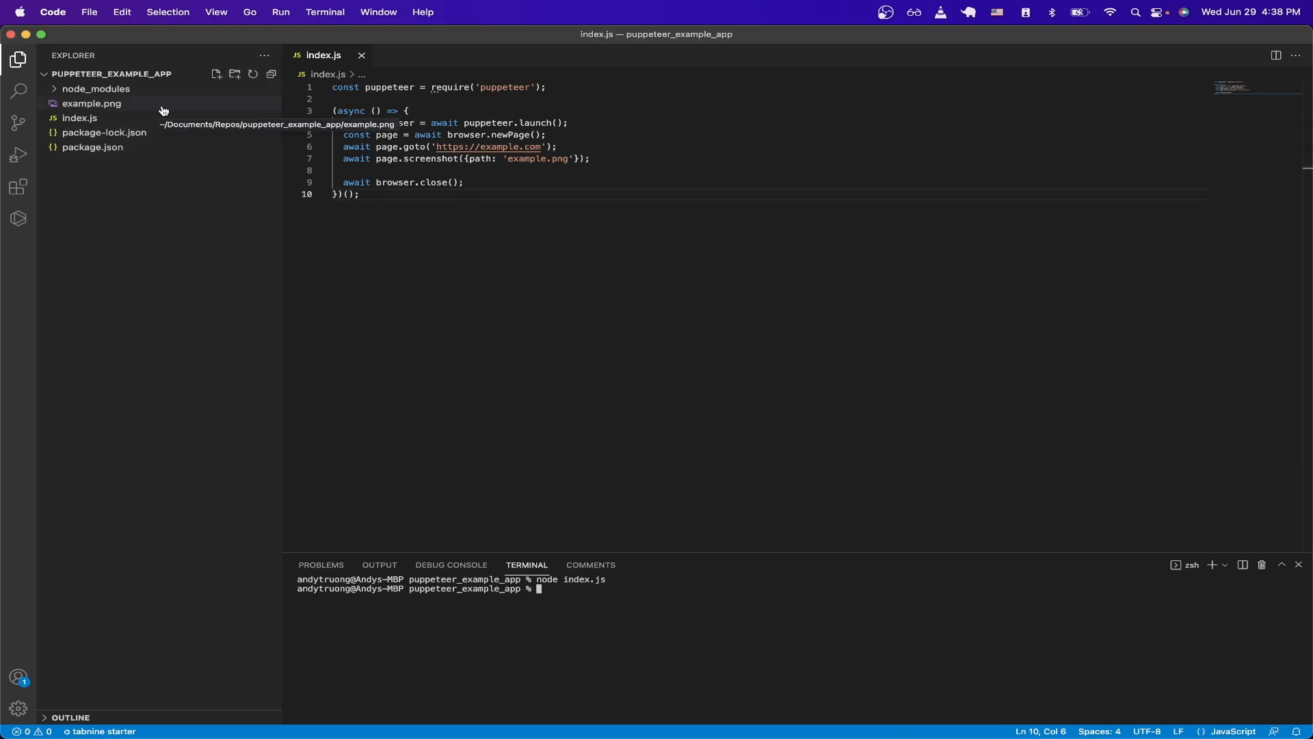
left_click(162, 108)
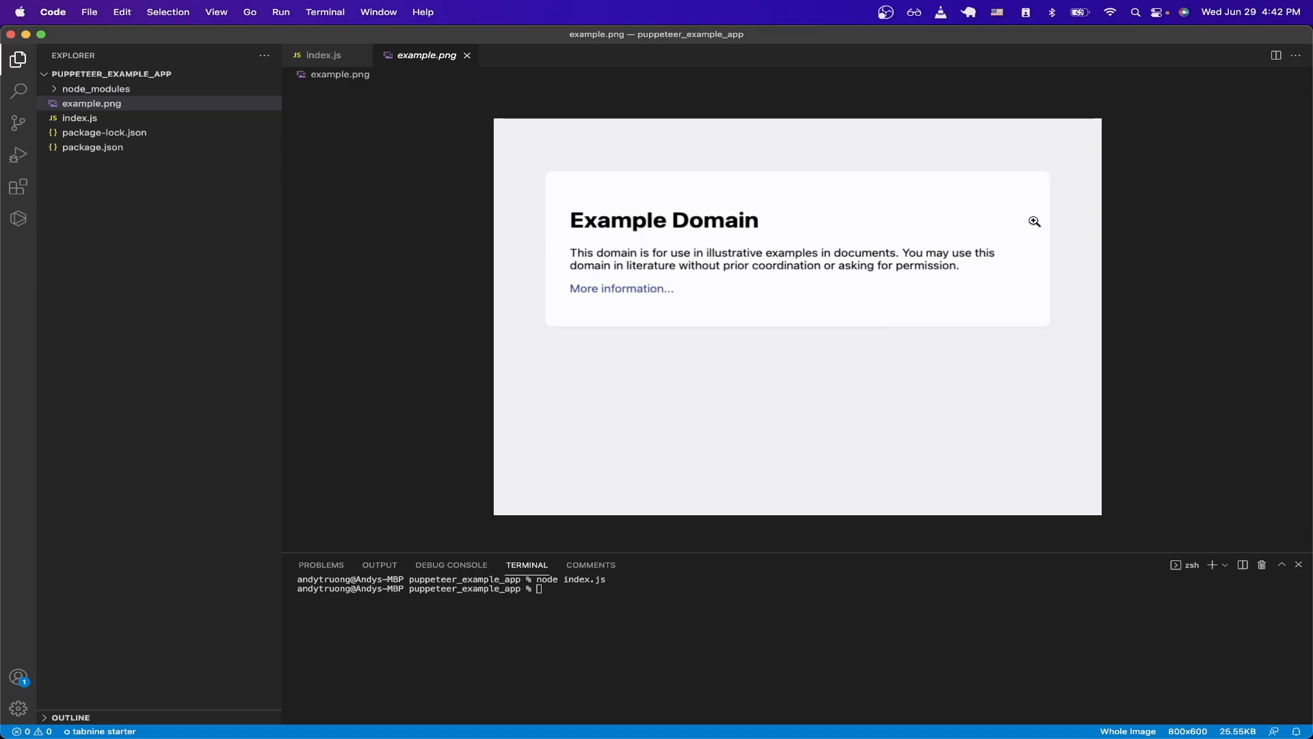
Launch Puppeteer with {headless: false} in index.js and rerun node index.js
left_click(327, 55)
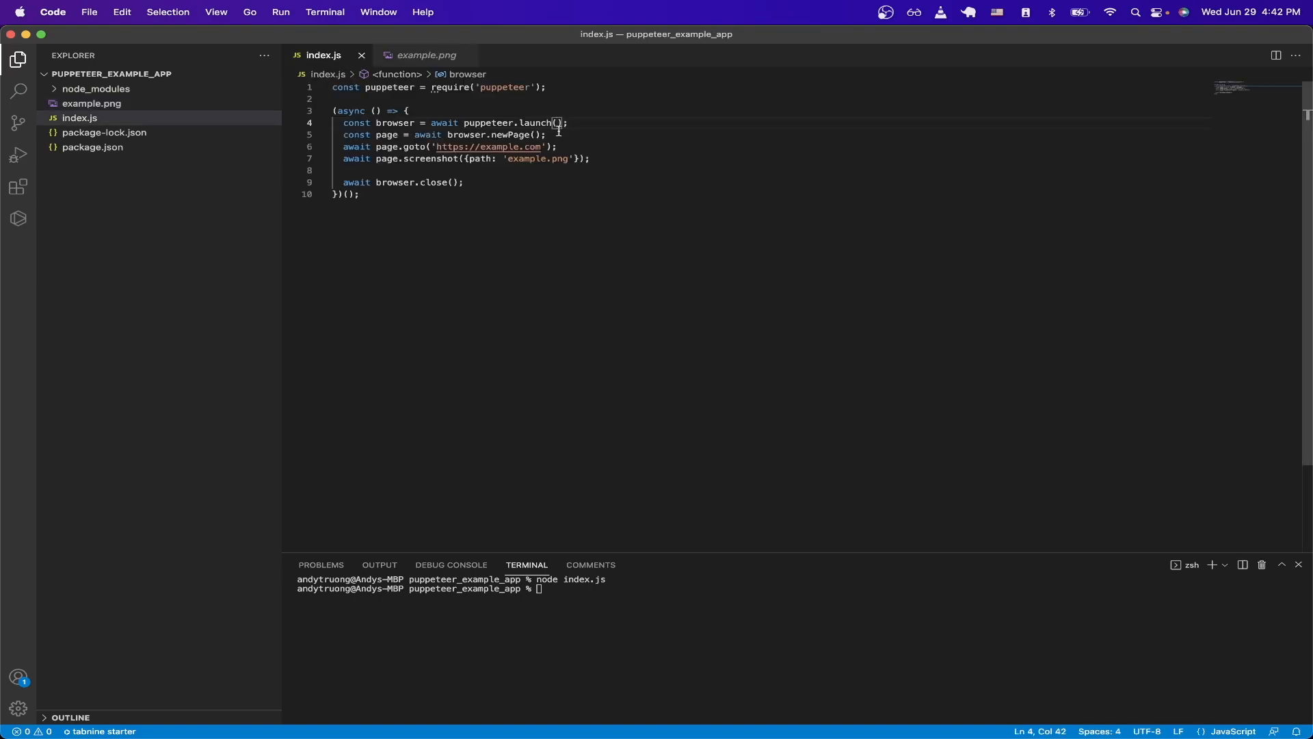
type("{head")
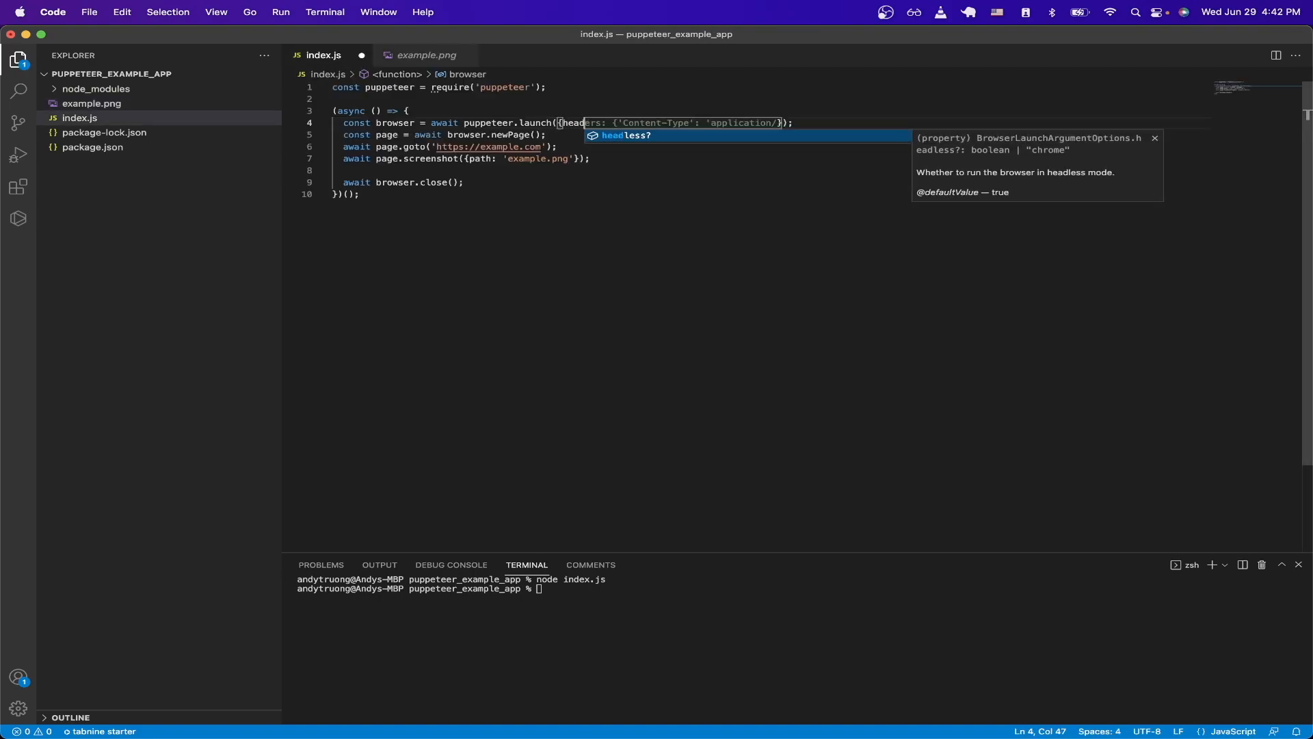
key("Tab")
type(": false")
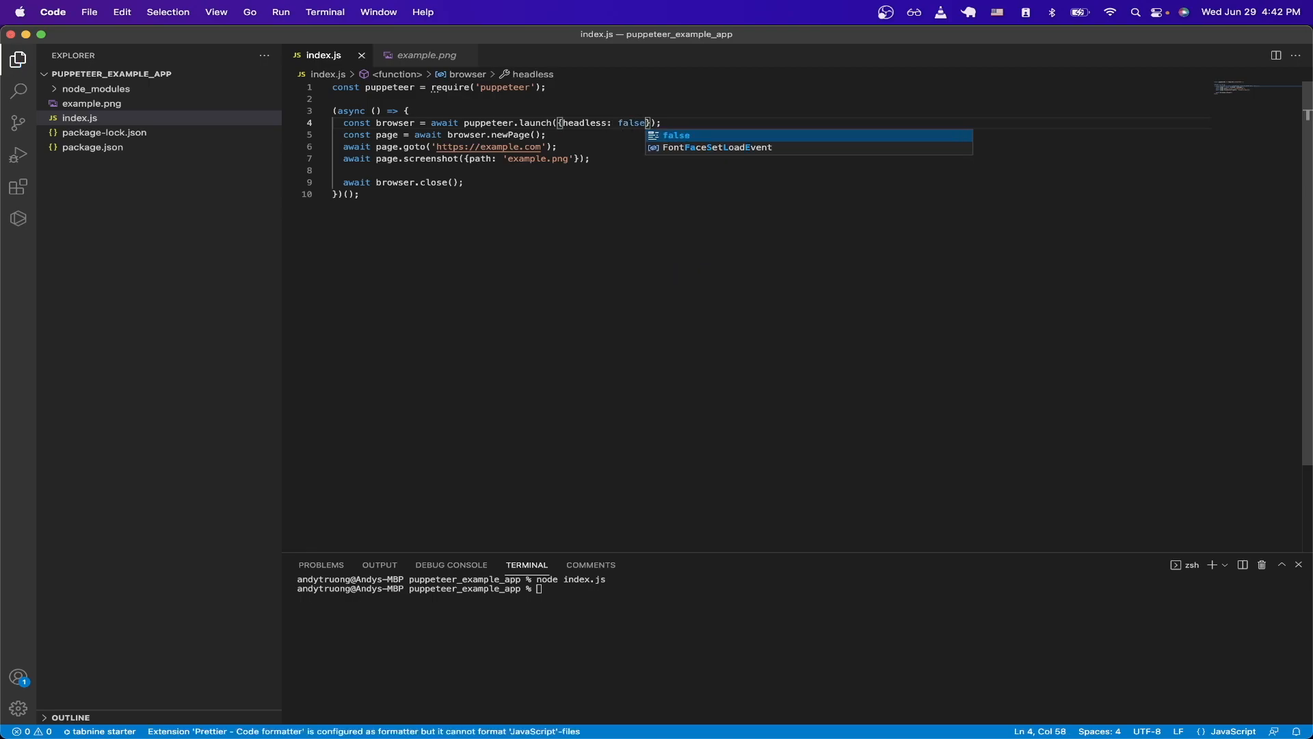
key("Escape")
left_click(744, 637)
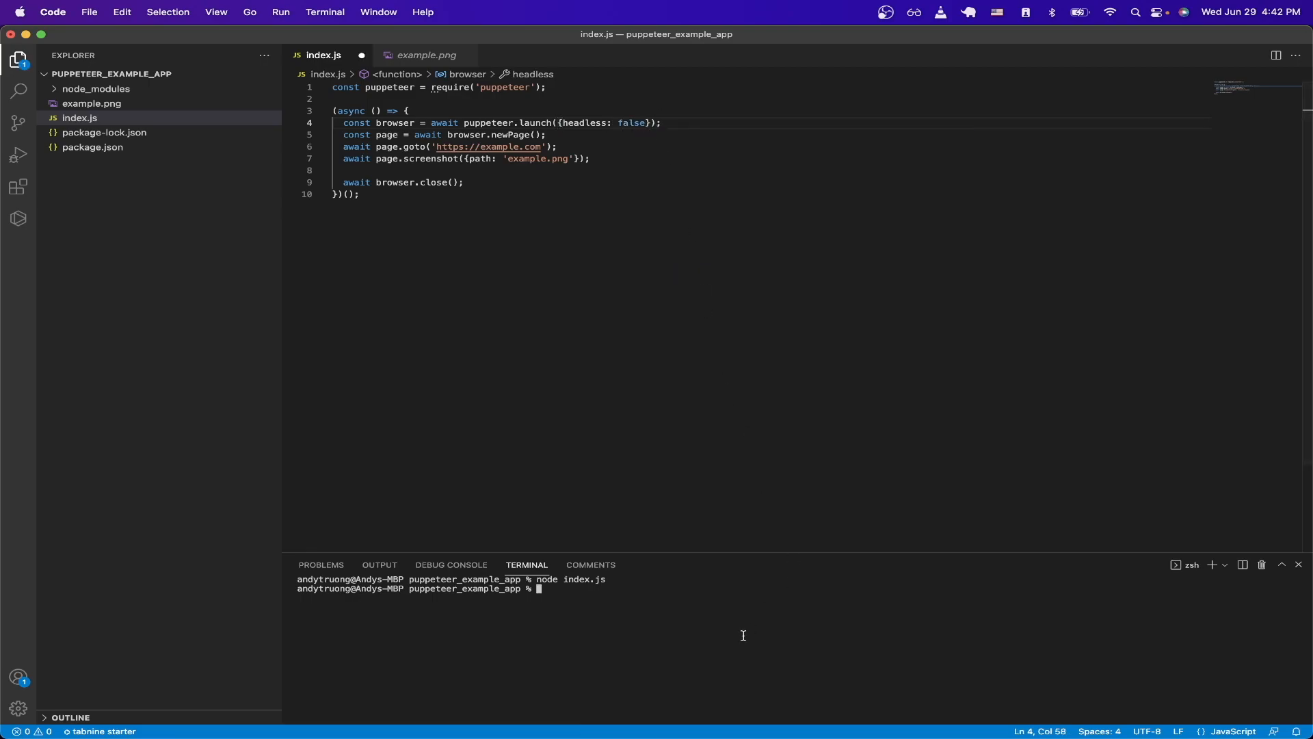
key("Up")
key("Return")
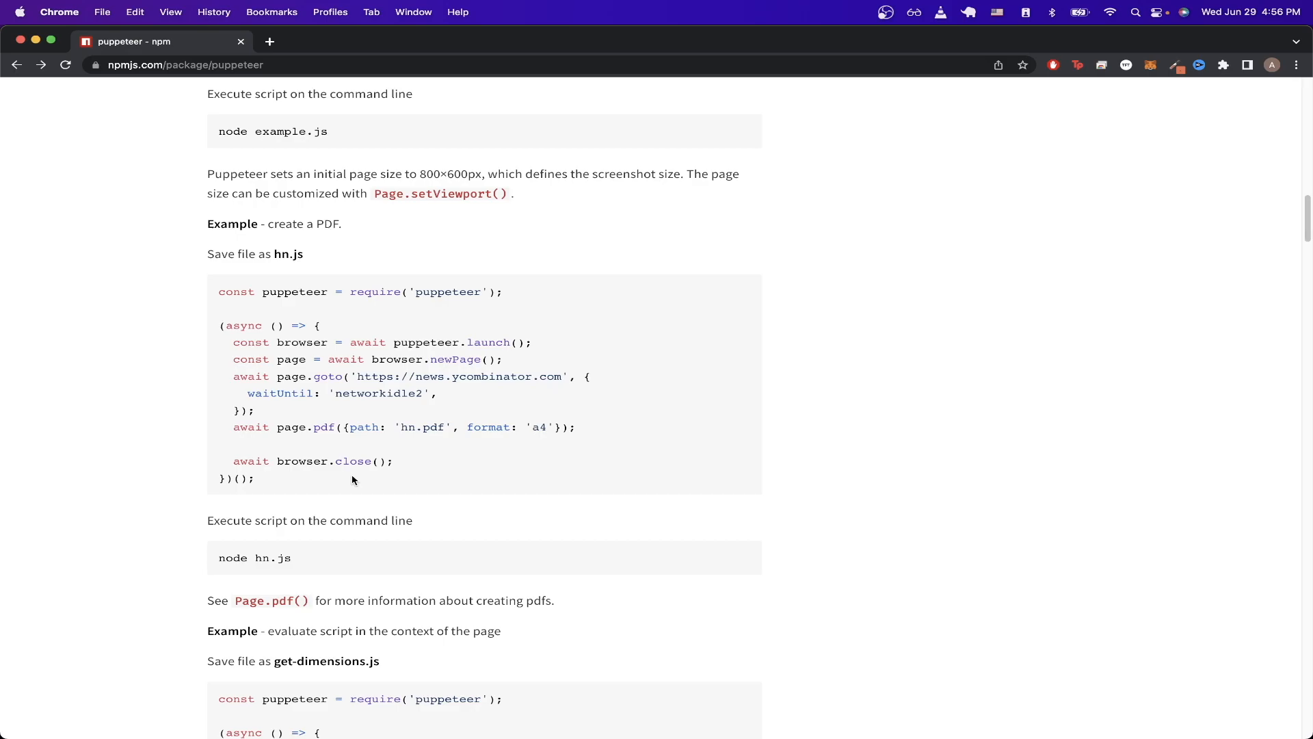
Replace index.js with the npm page's hn.js Hacker News PDF example
left_click_drag(352, 480, 218, 292)
key("super+Tab")
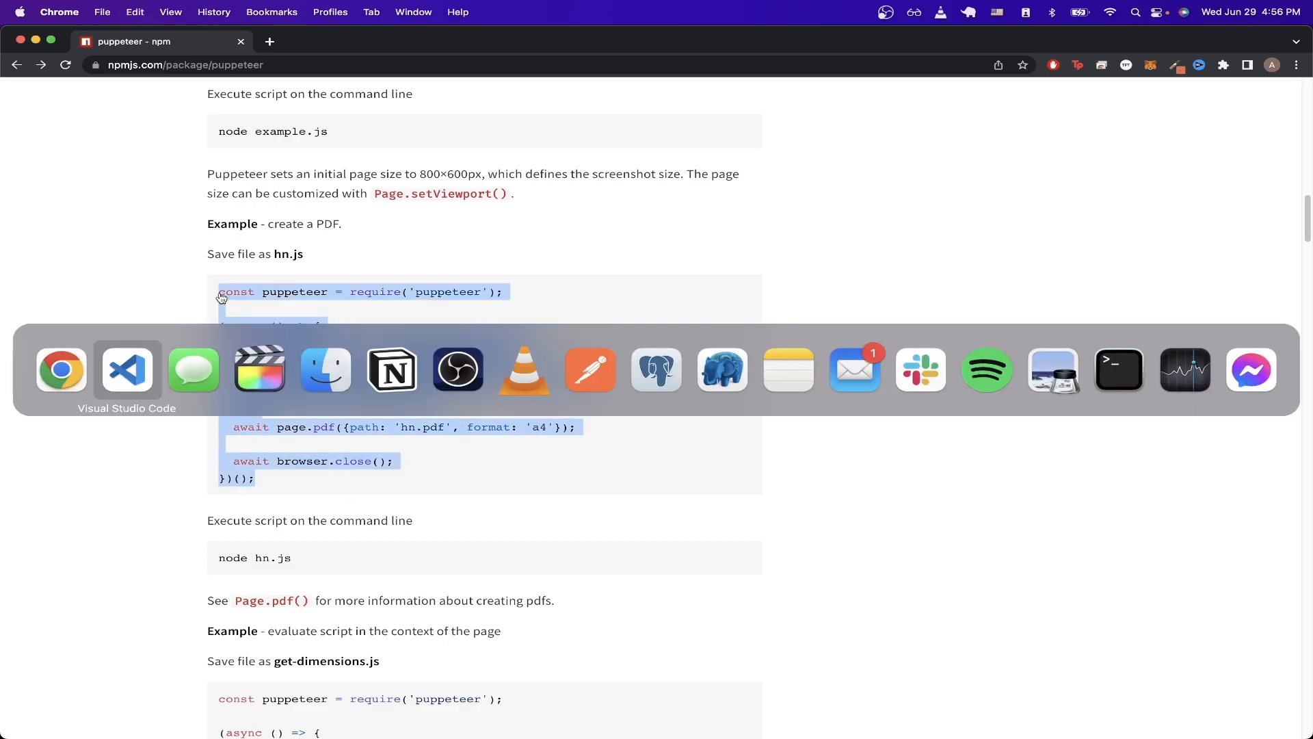
key("super+a")
key("super+v")
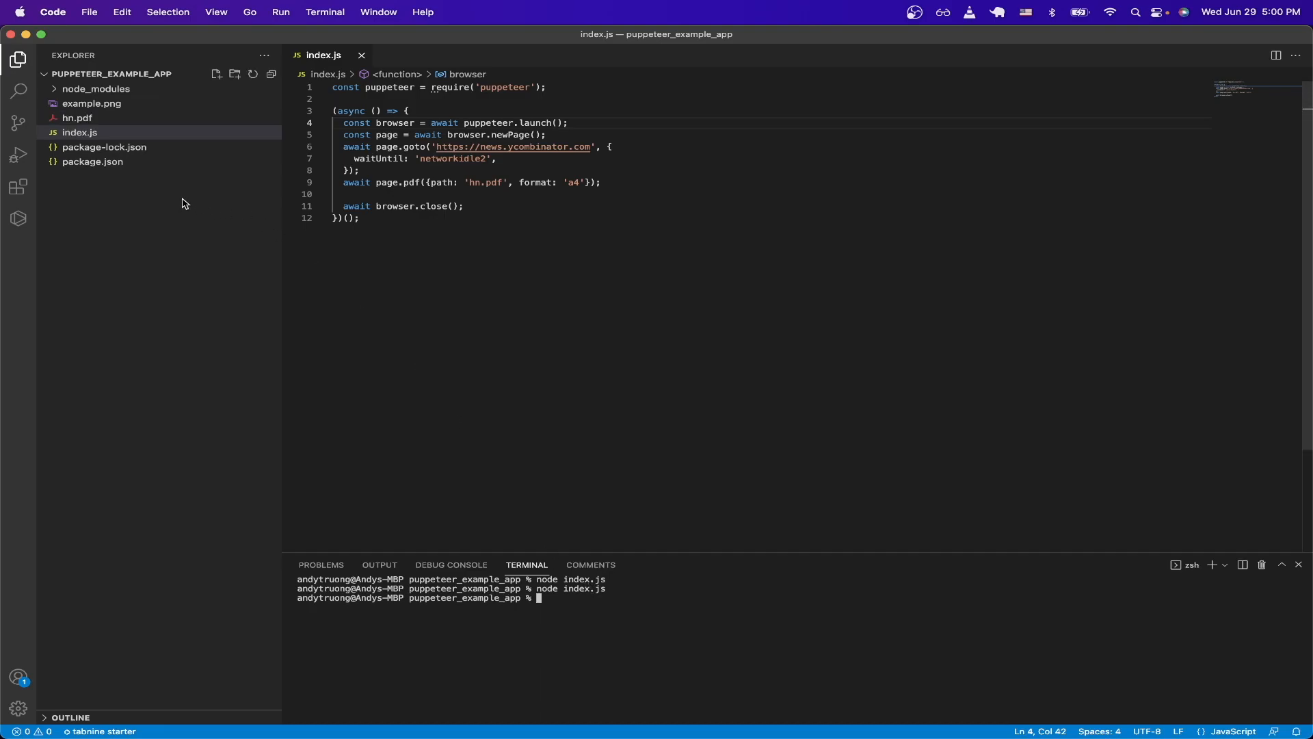
View the generated hn.pdf showing the Hacker News front page over two pages
left_click(132, 120)
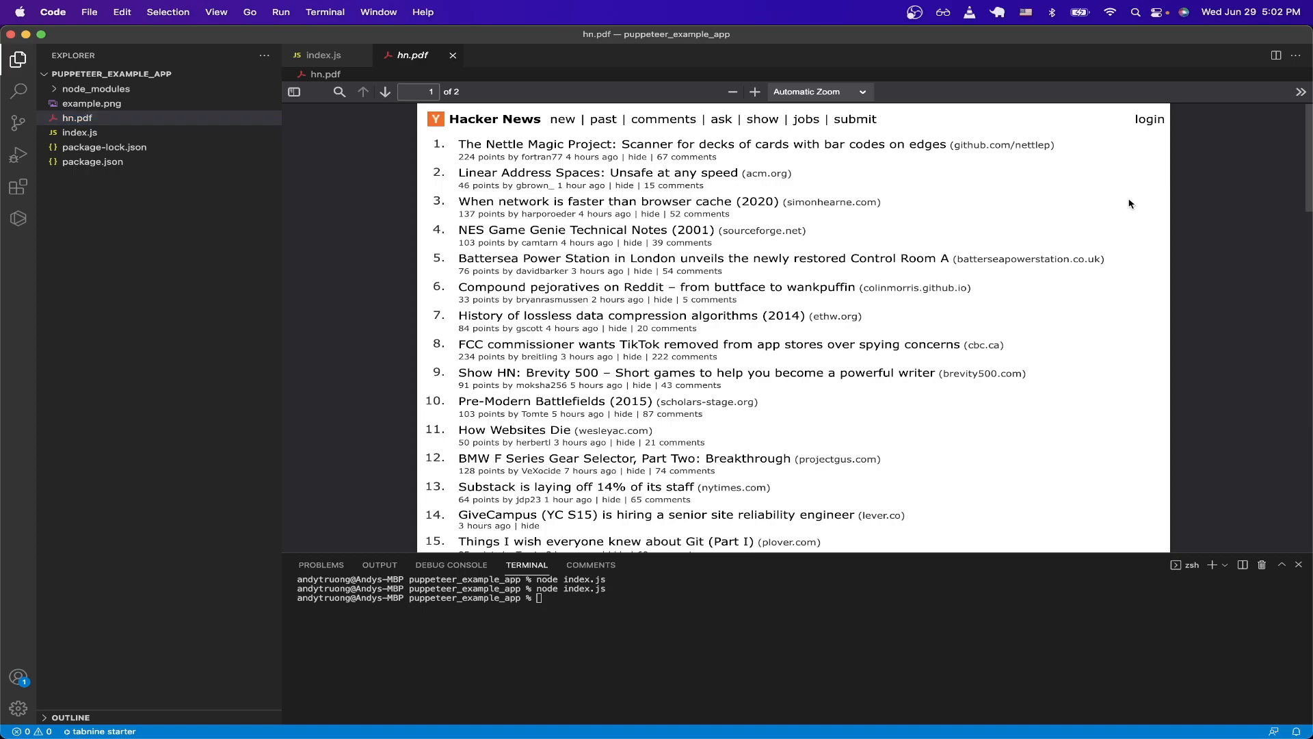
Replace index.js with the Amazon scraper logging price, review count and average score
left_click(320, 53)
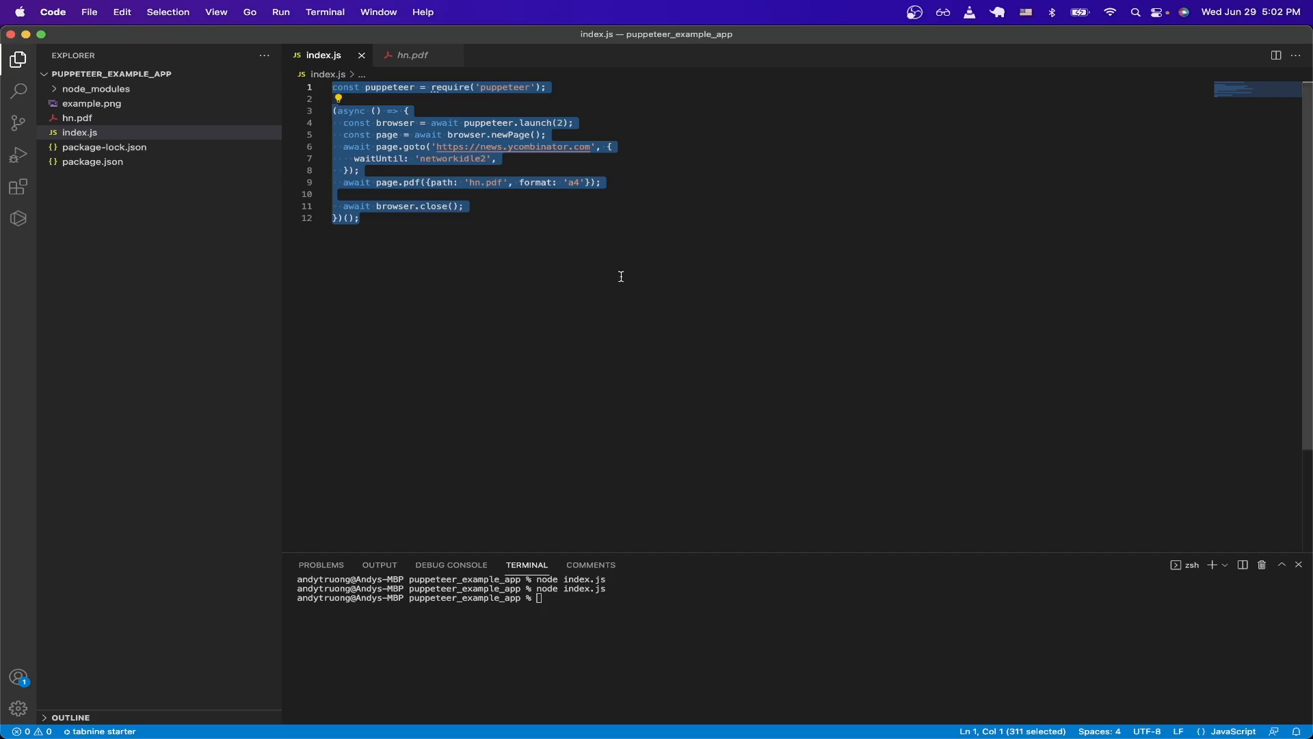
key("super+v")
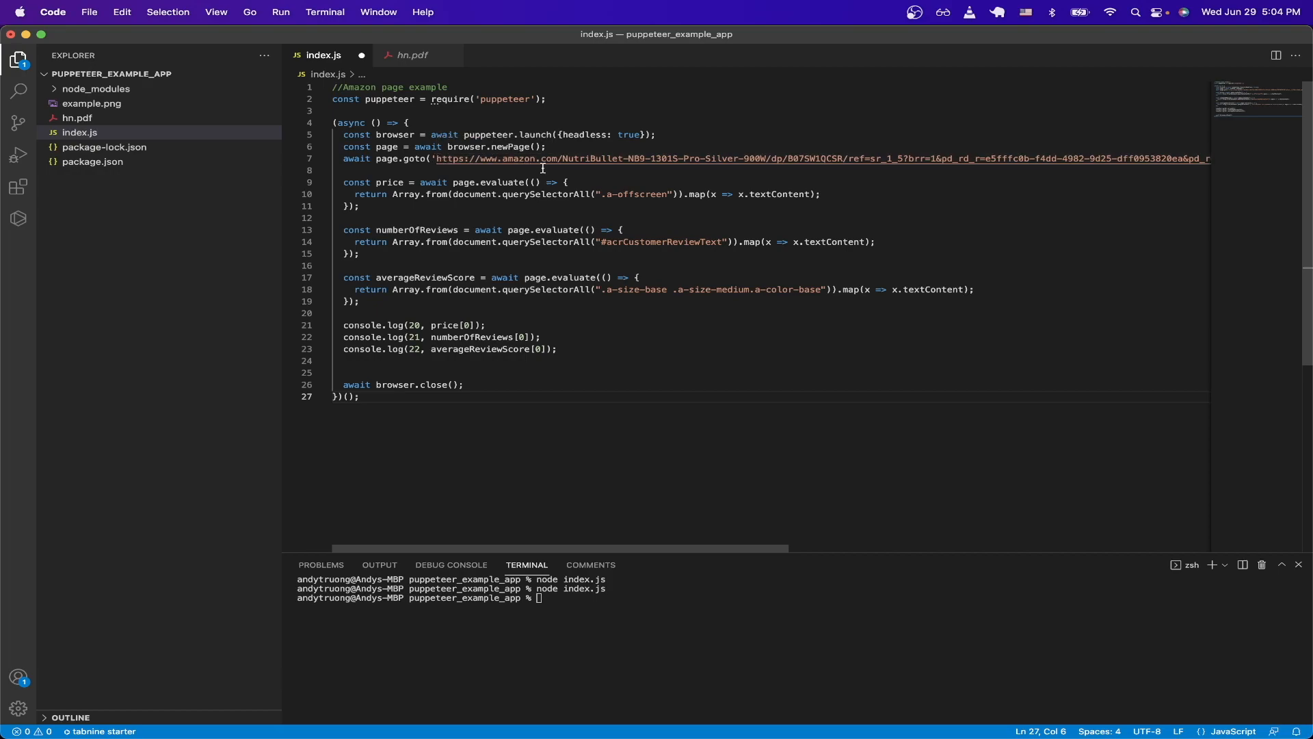
left_click(706, 175)
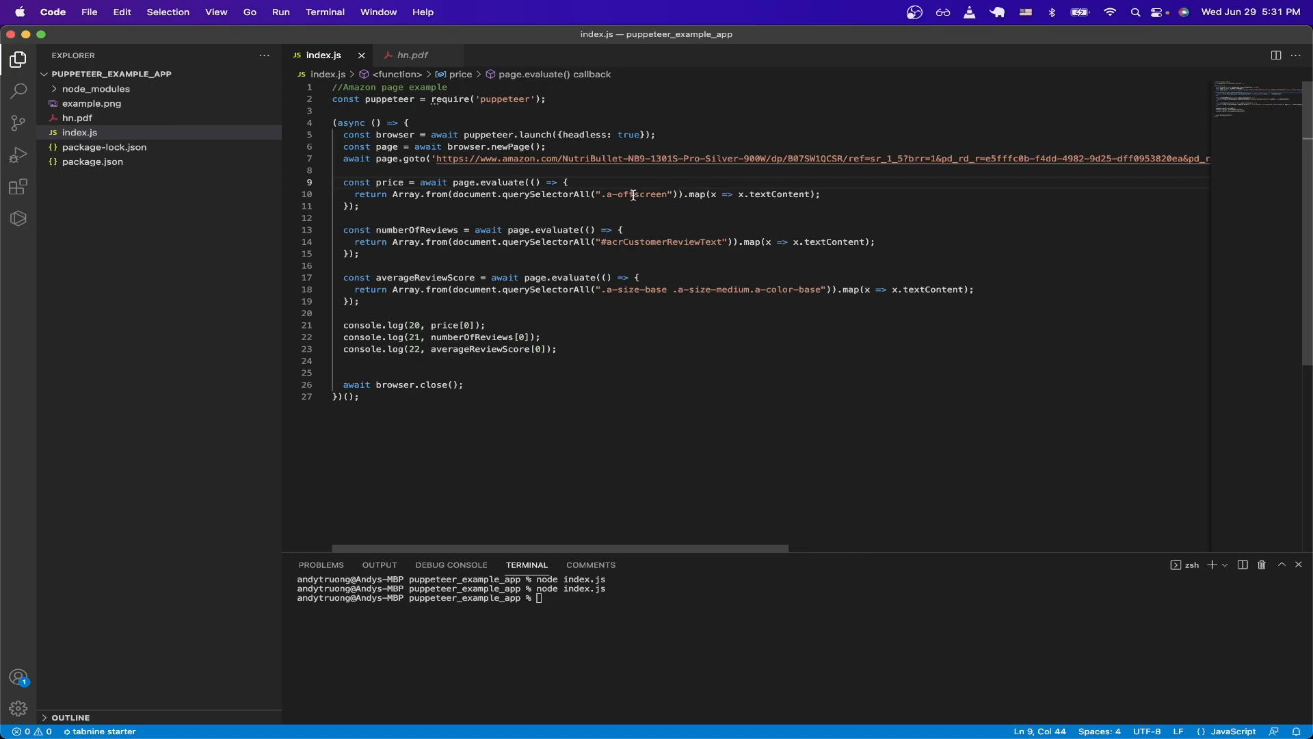
left_click(604, 218)
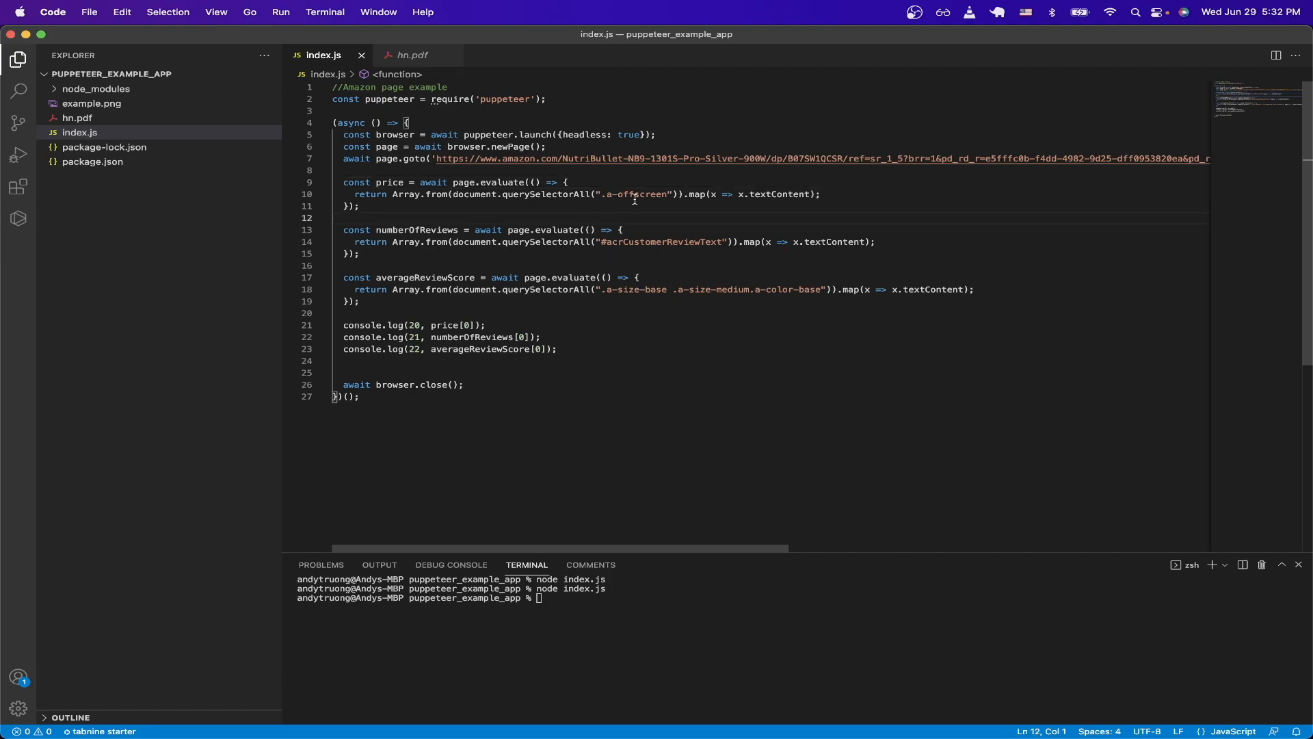
Inspect the Amazon $81 price to reveal the a-offscreen span holding $81.49
key("super+Tab")
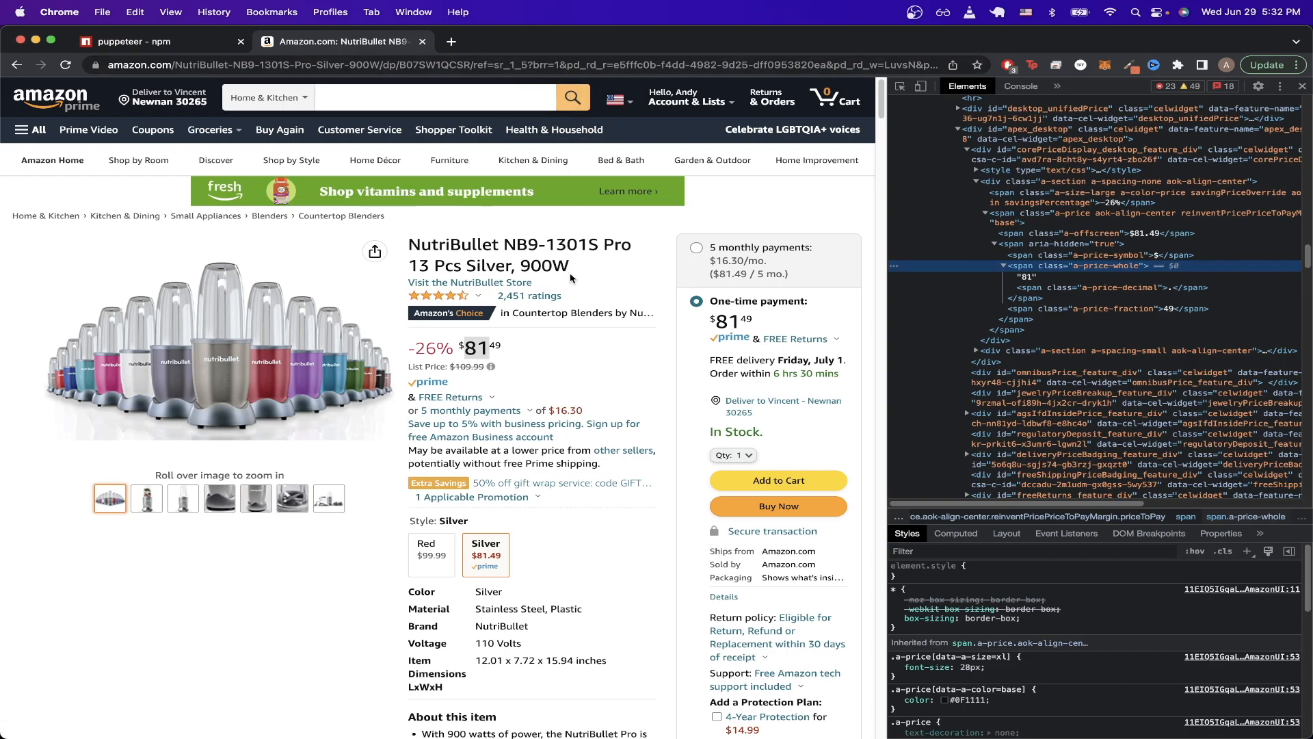
right_click(479, 353)
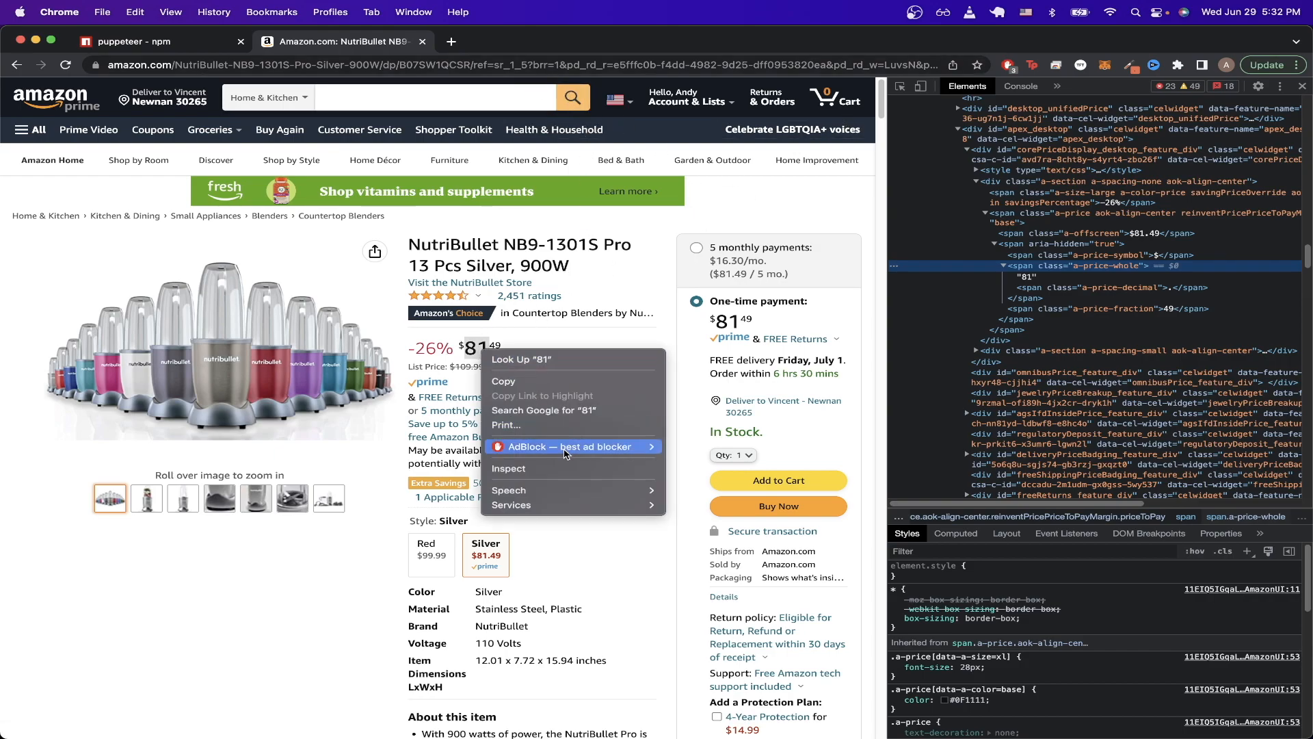
left_click(560, 470)
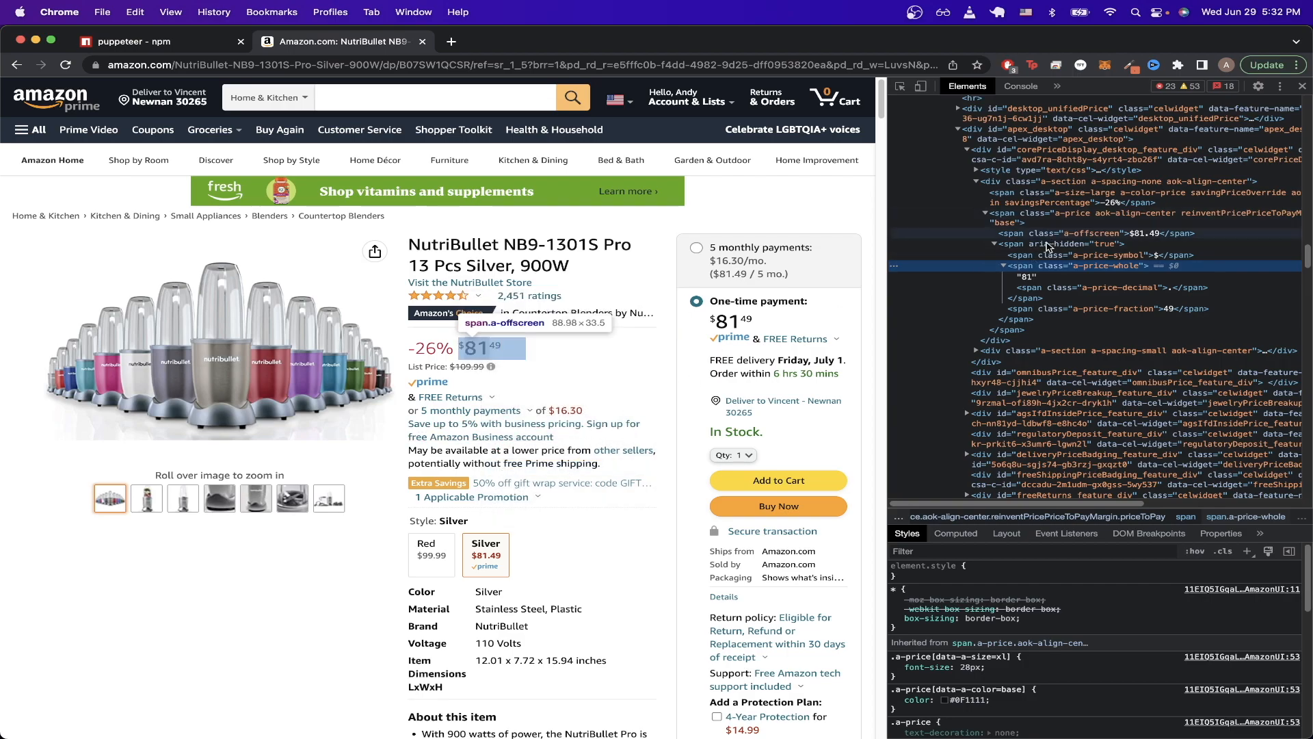
left_click(995, 245)
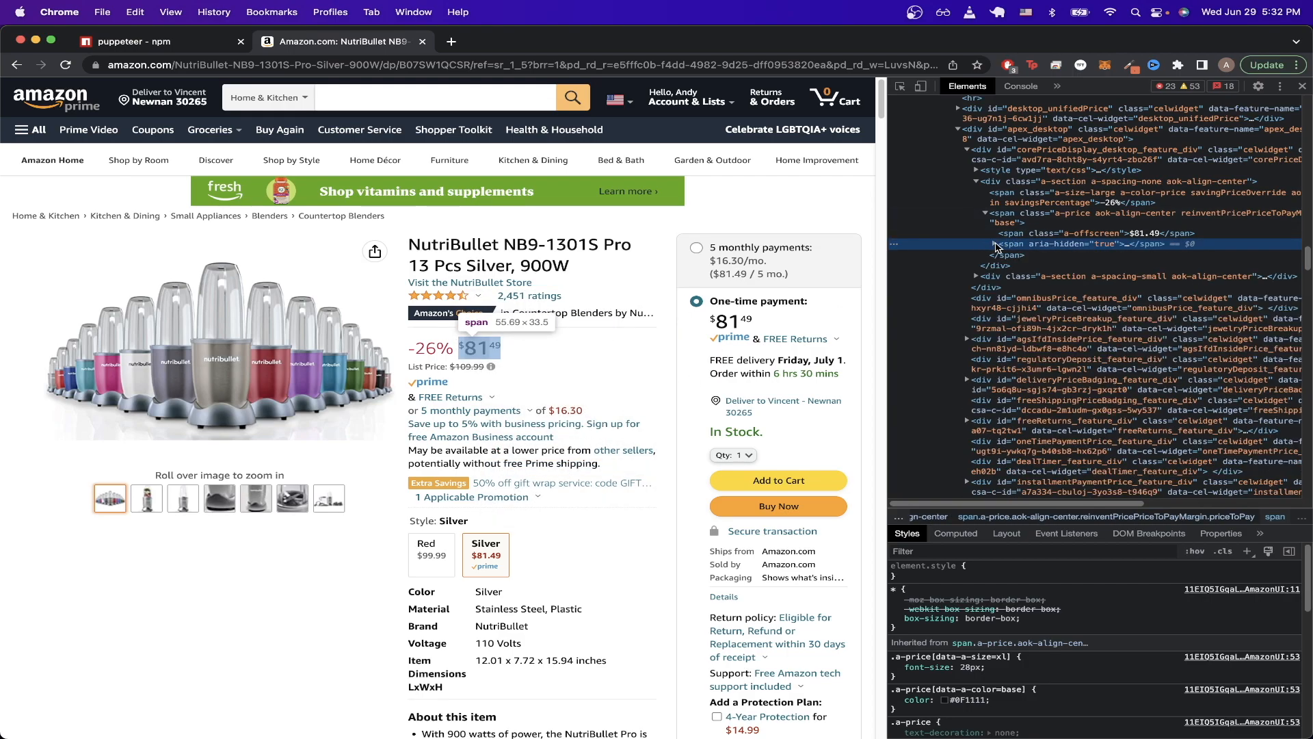
left_click(1068, 236)
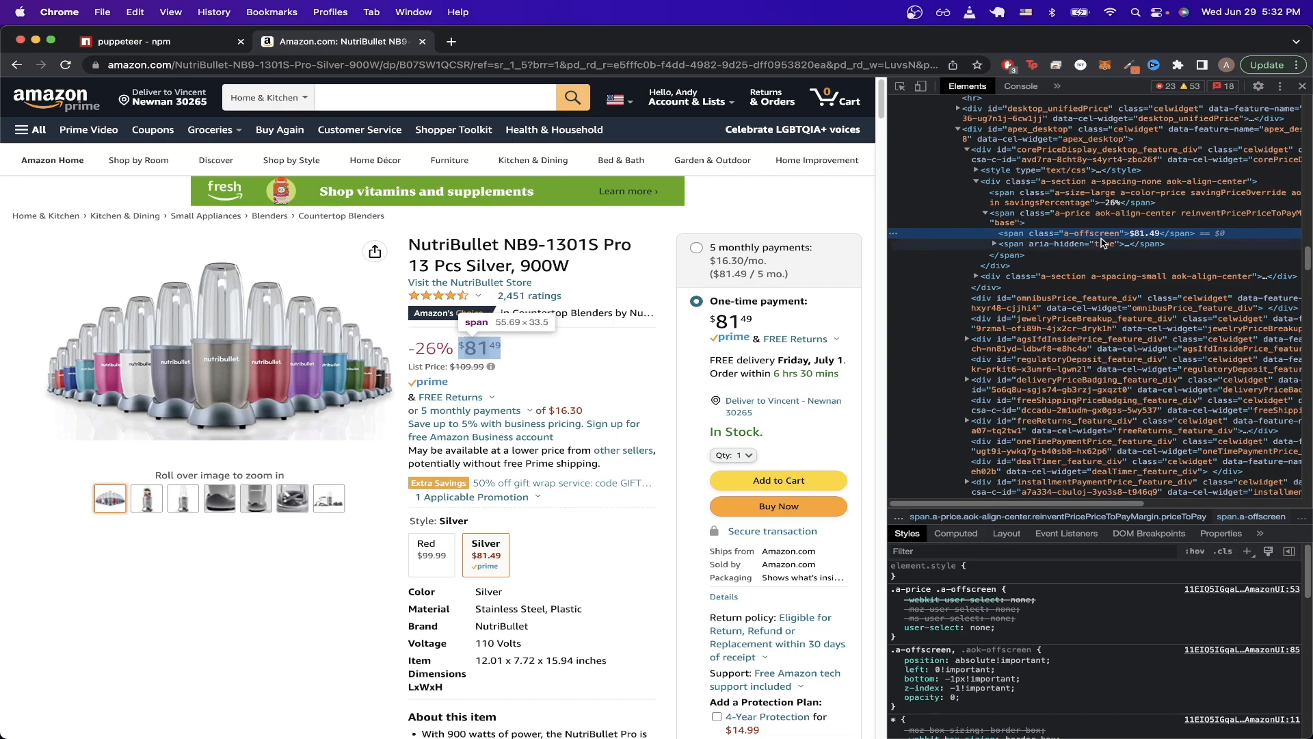
key("super+Tab")
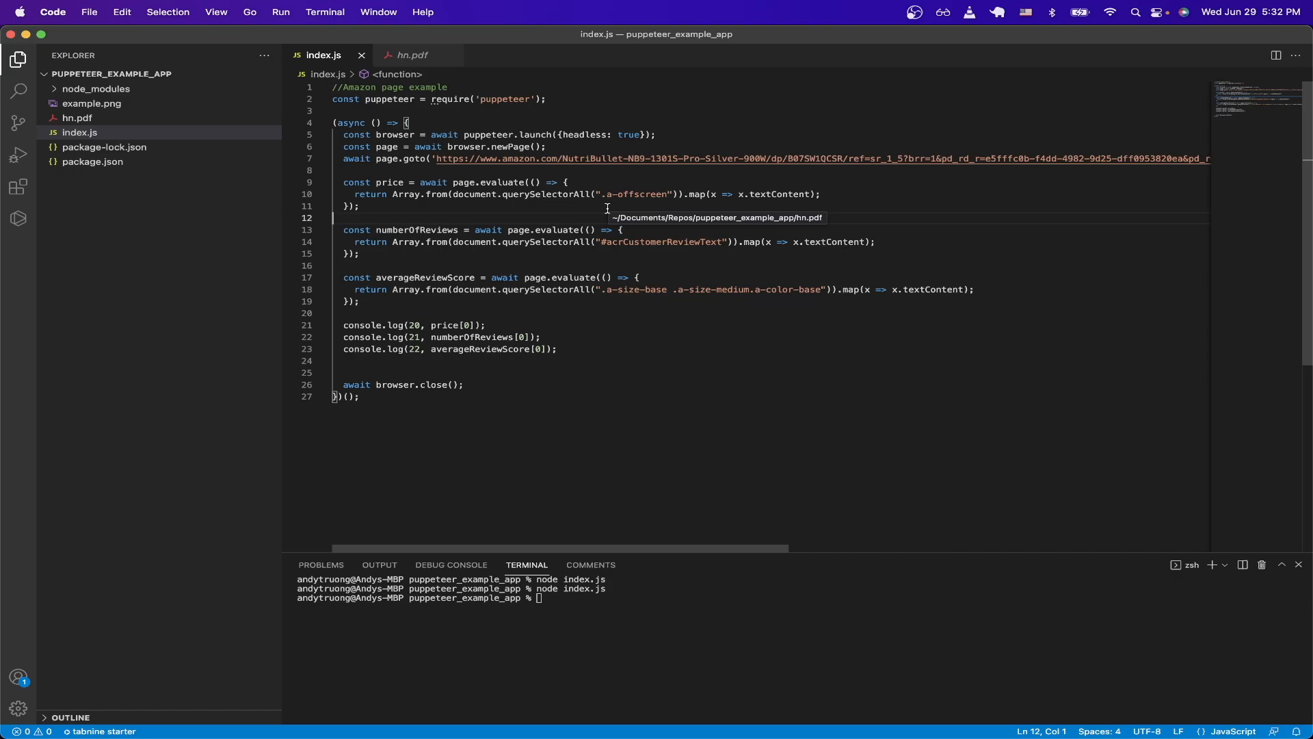
type("2Cxc');")
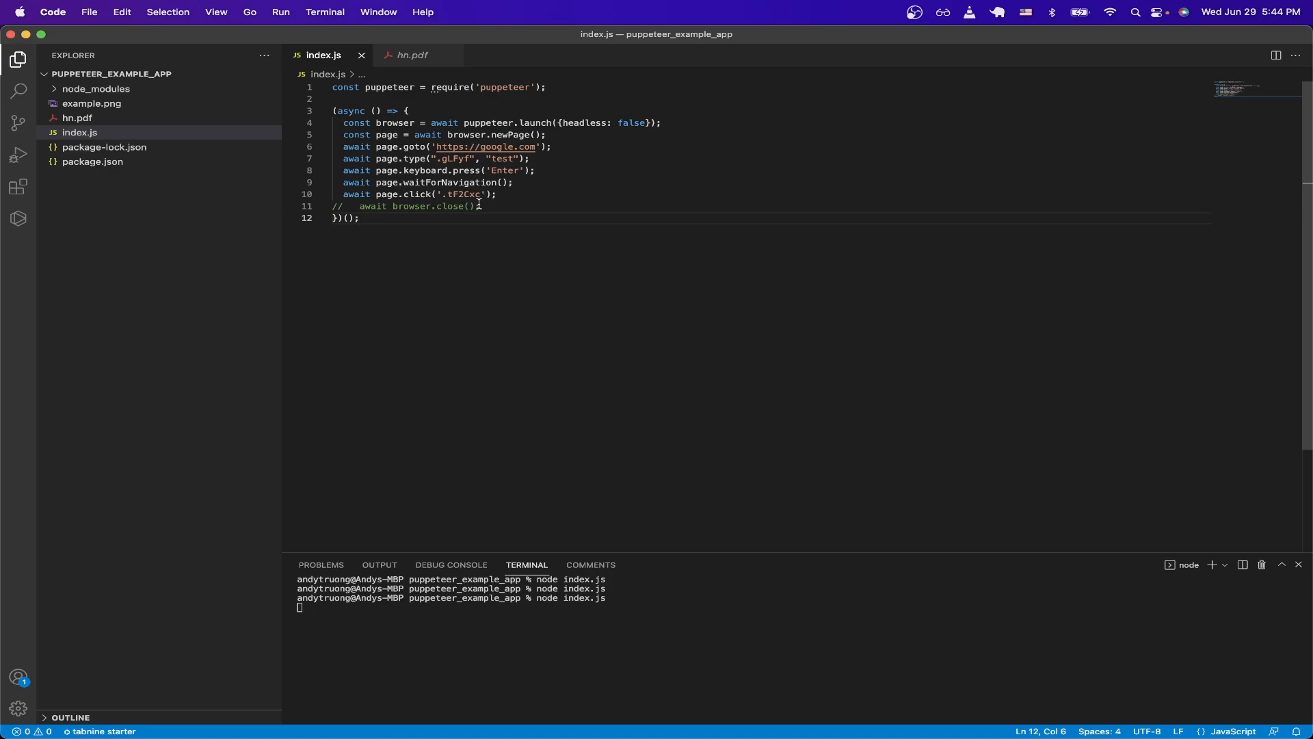
Stop the running script and rerun node index.js for the Google "test" search automation
key("ctrl+c")
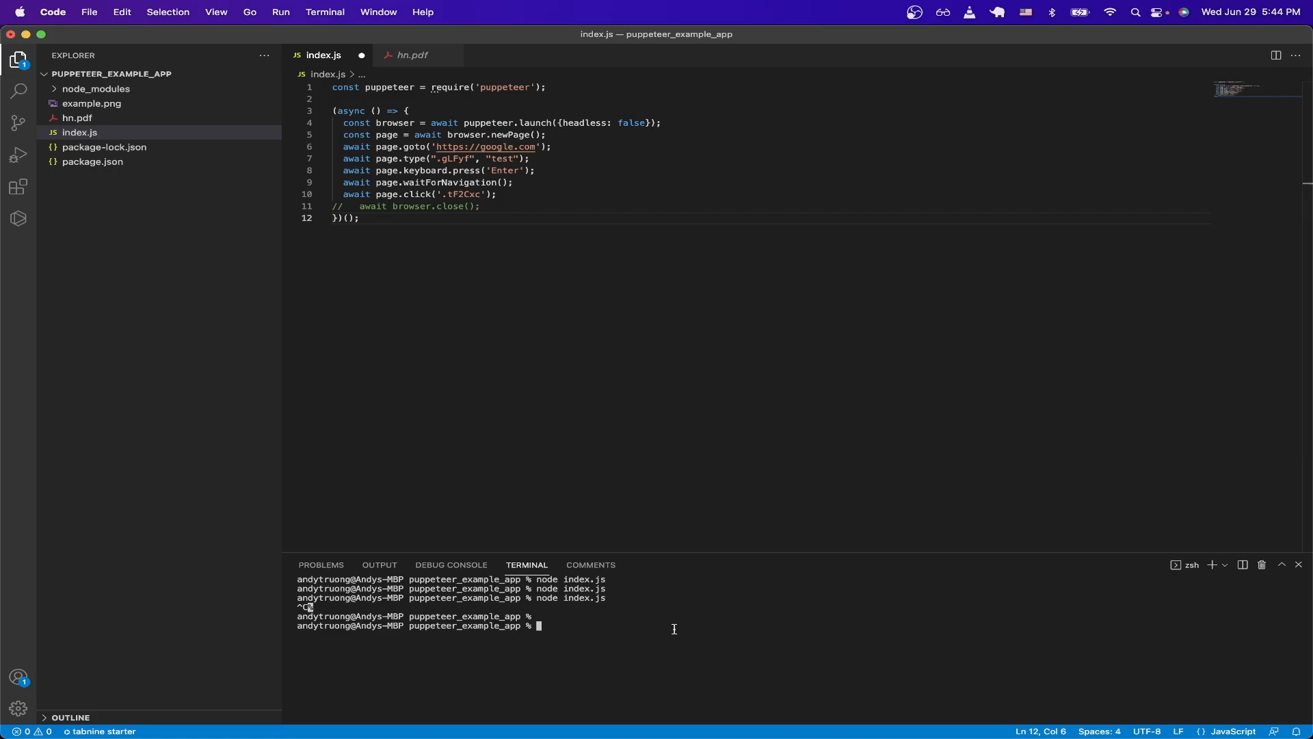
key("Up")
key("Return")
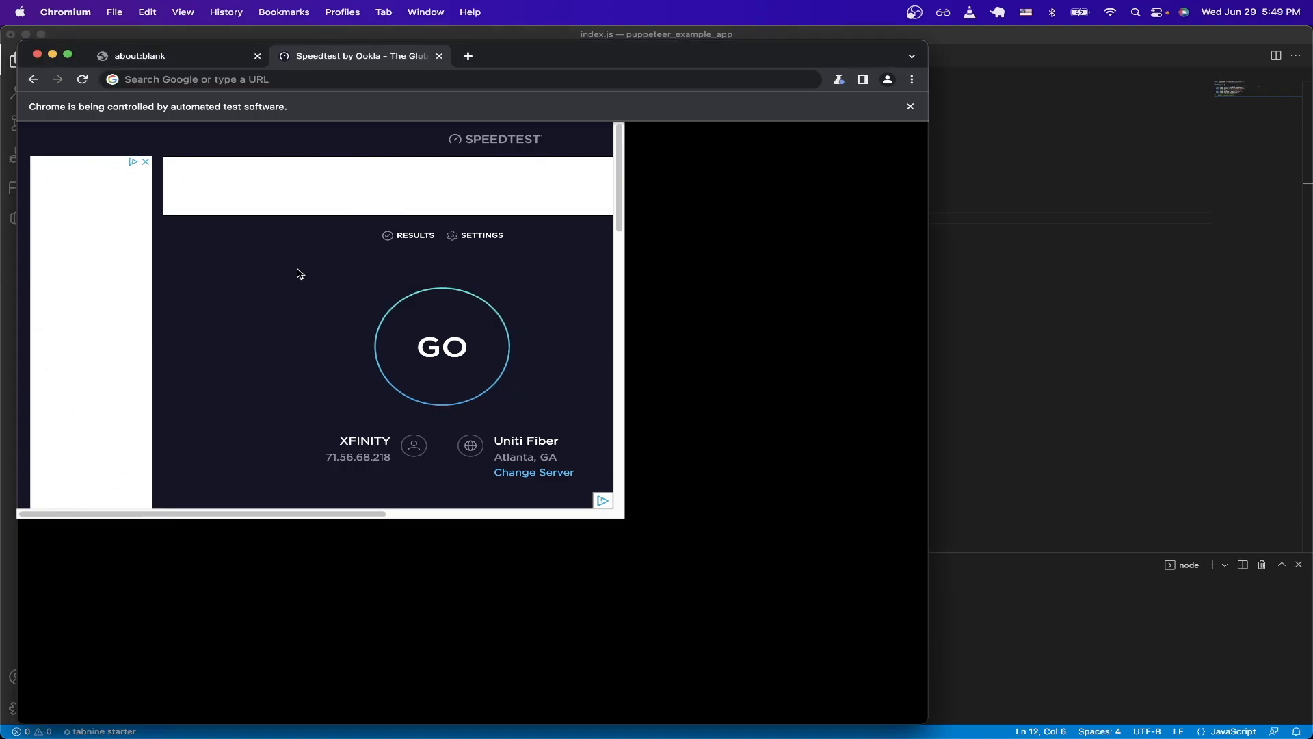
left_click(1099, 274)
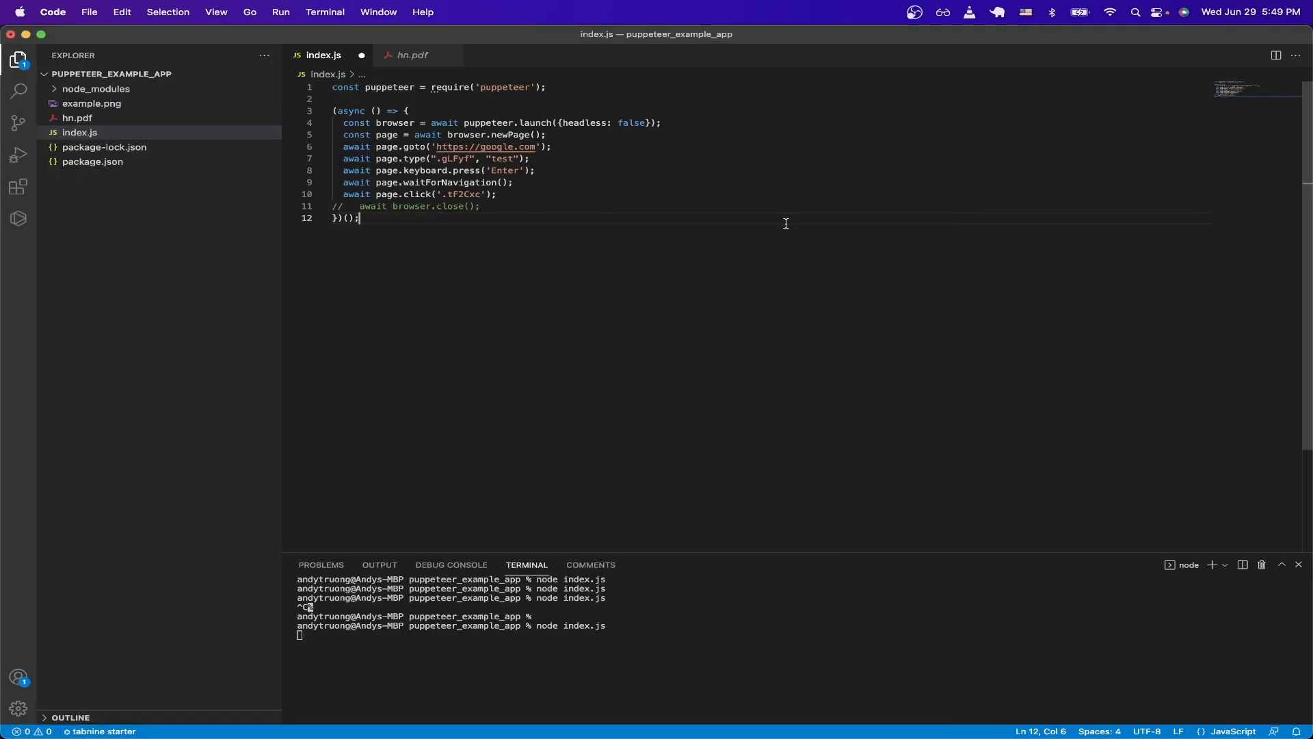